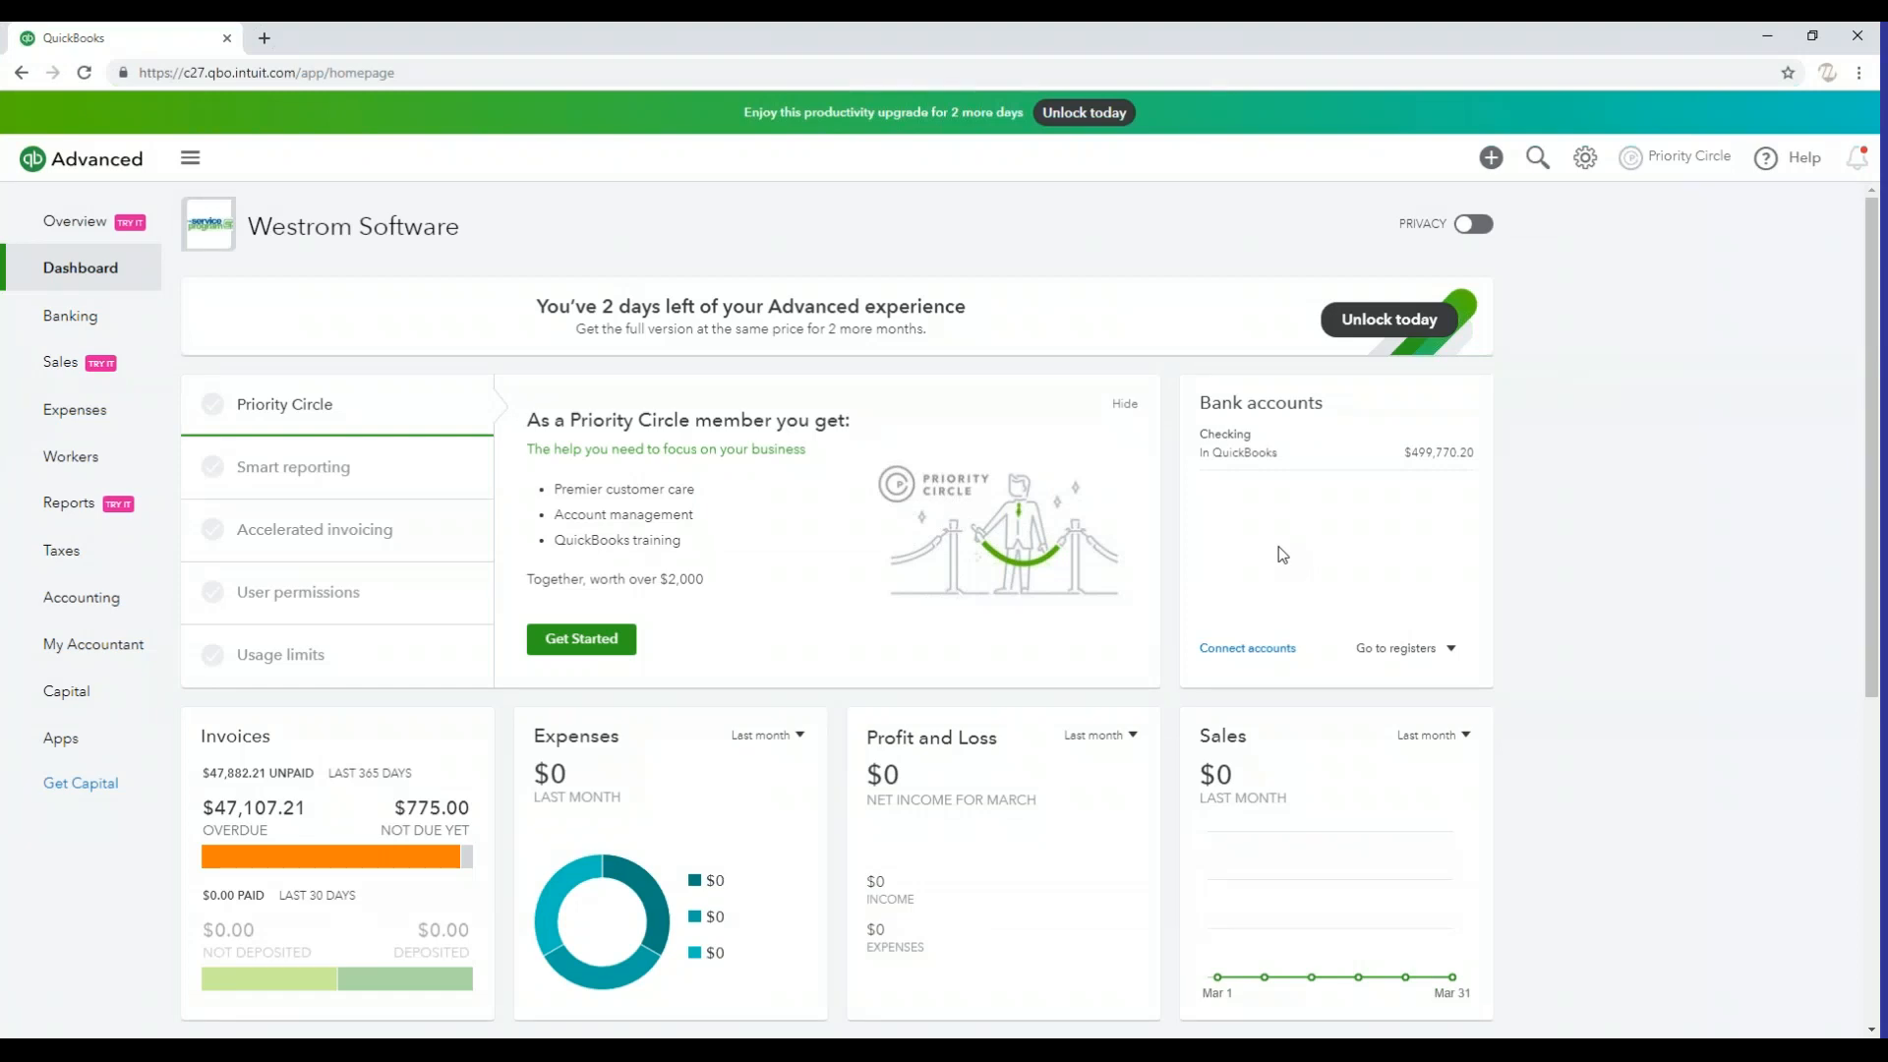
# Start a new customer record from the Customers list and dismiss the browser's location request
pyautogui.moveTo(63, 377)
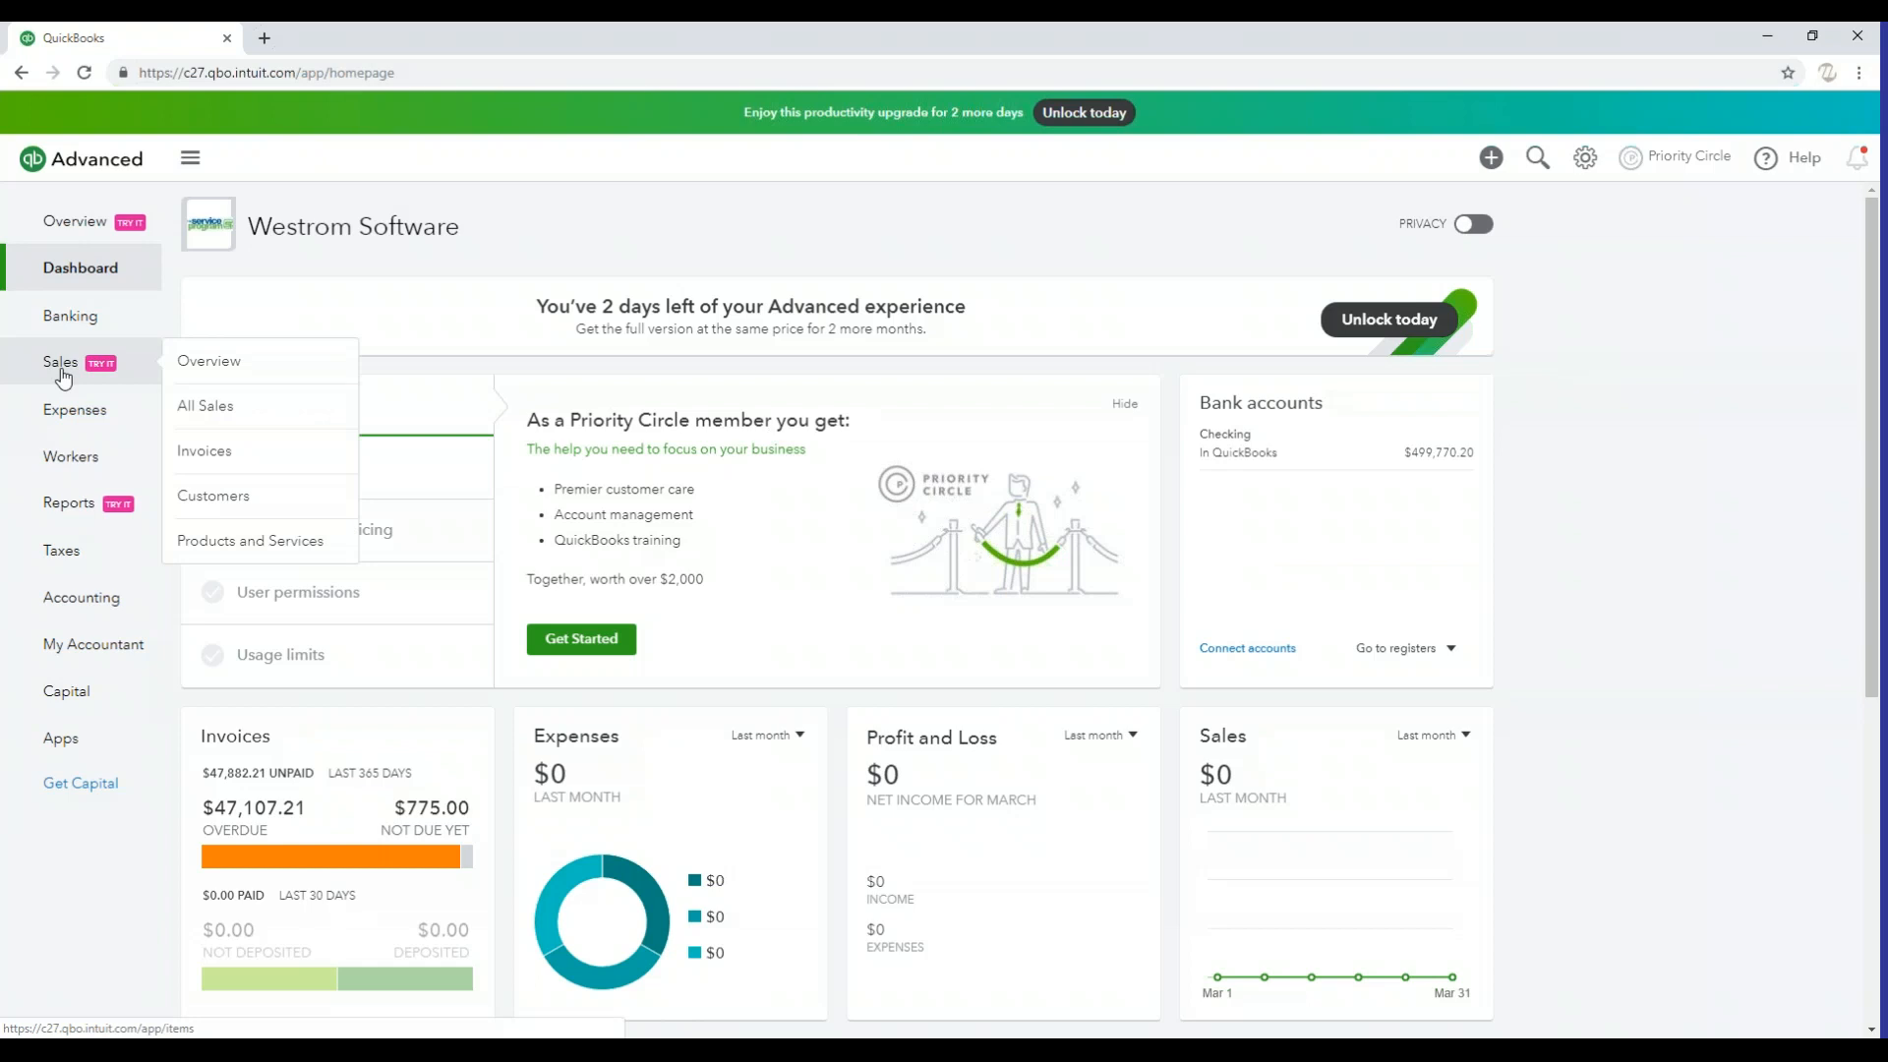
pyautogui.click(251, 495)
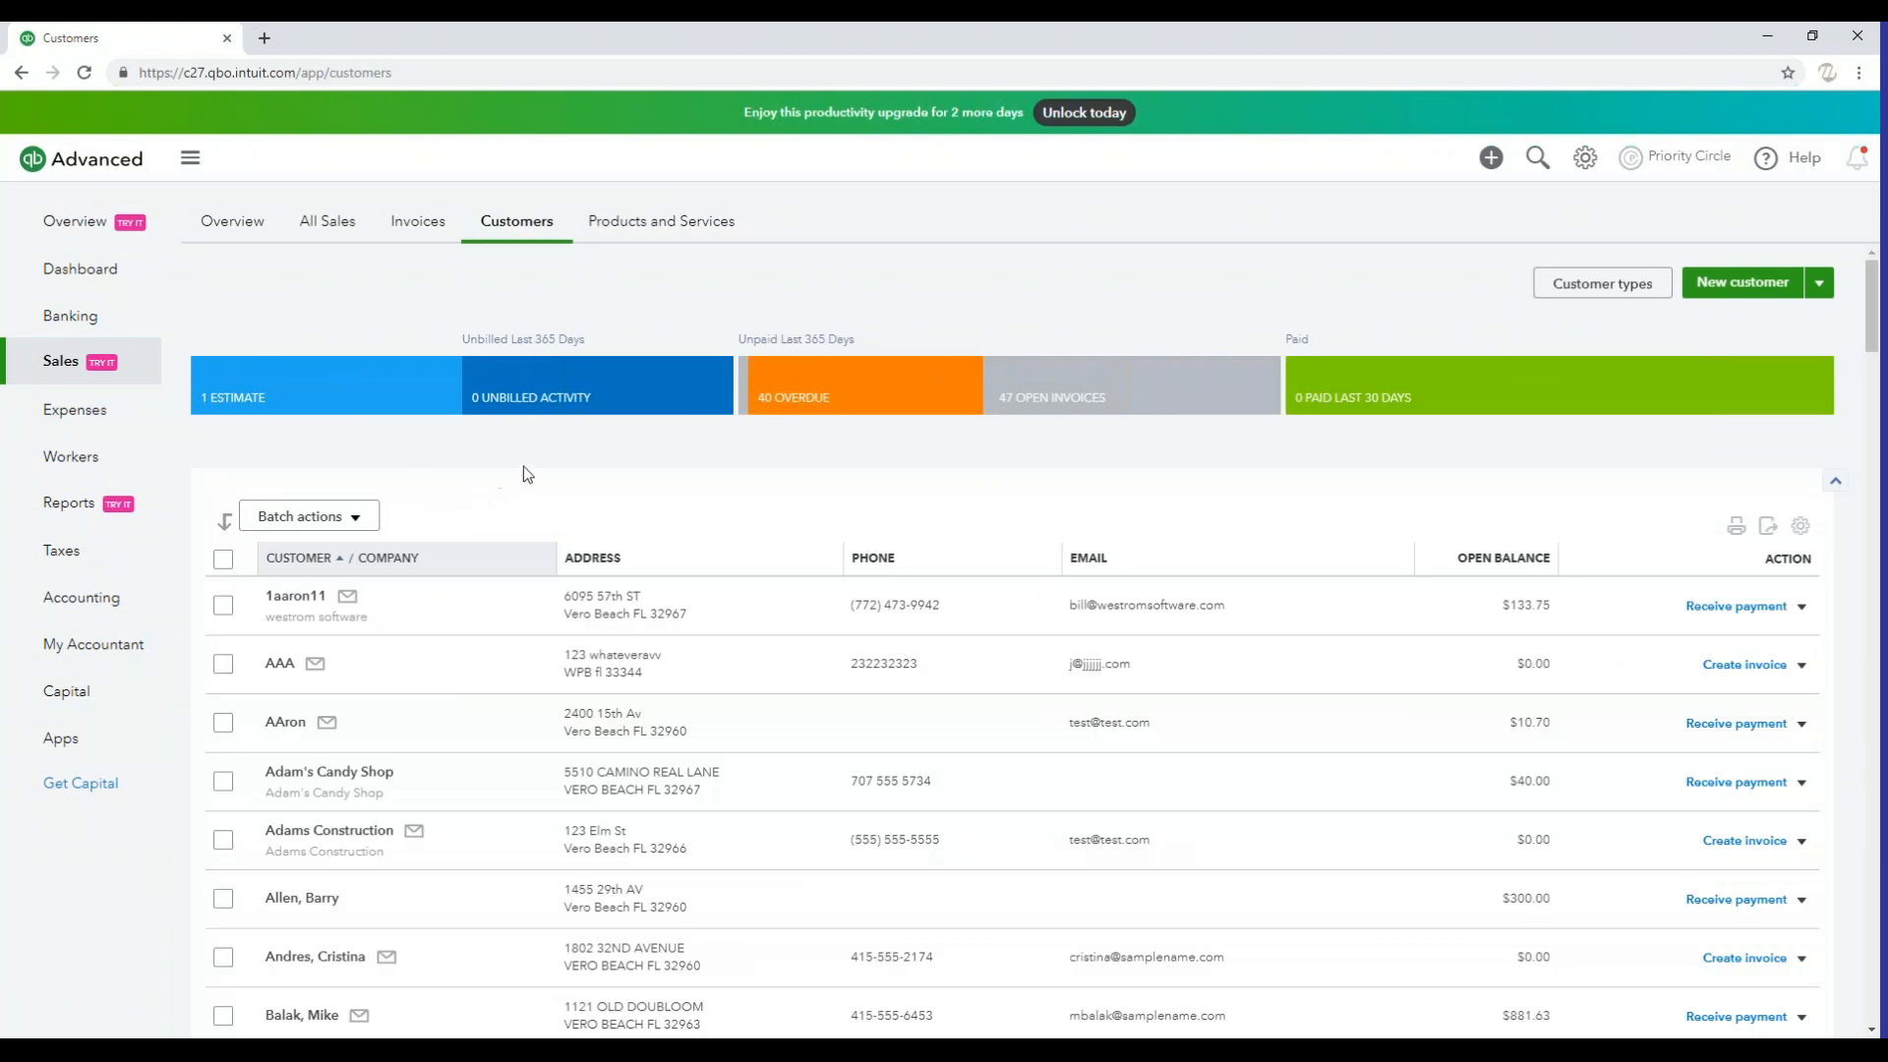
pyautogui.scroll(-1, 535, 470)
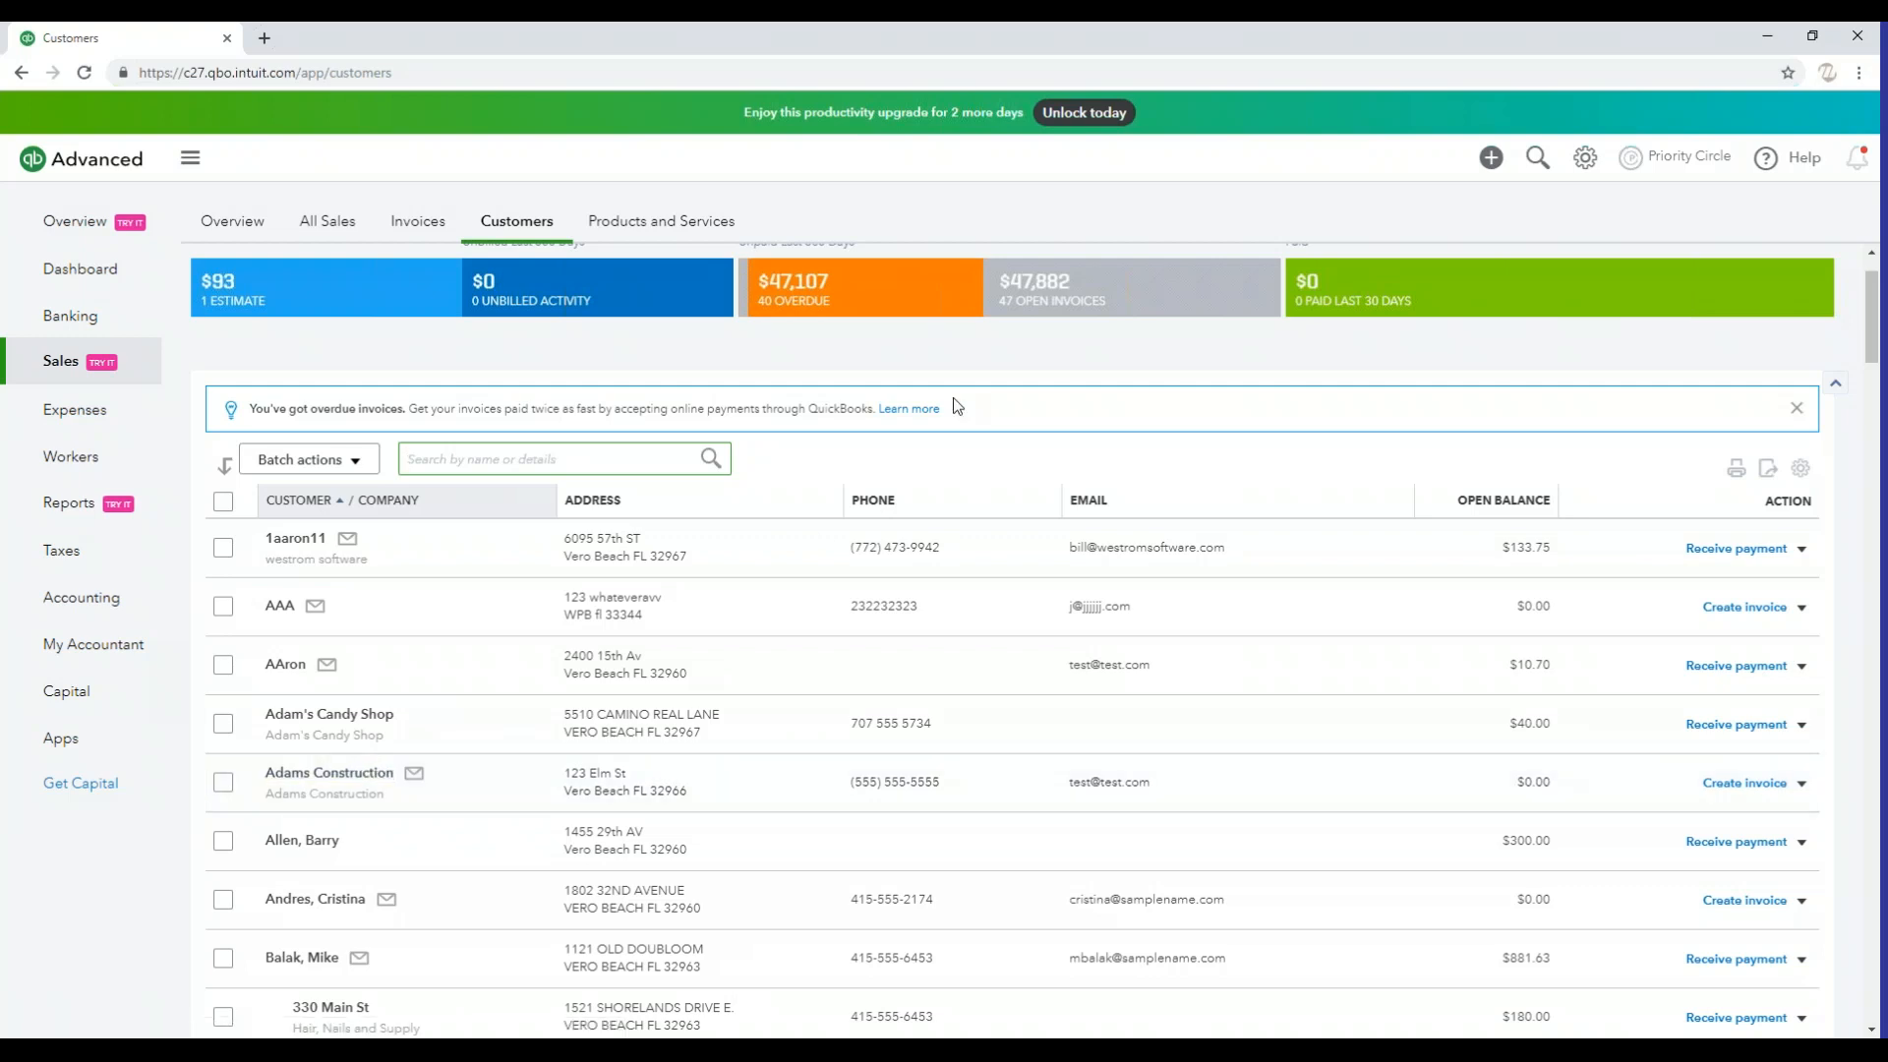
pyautogui.scroll(1, 1042, 377)
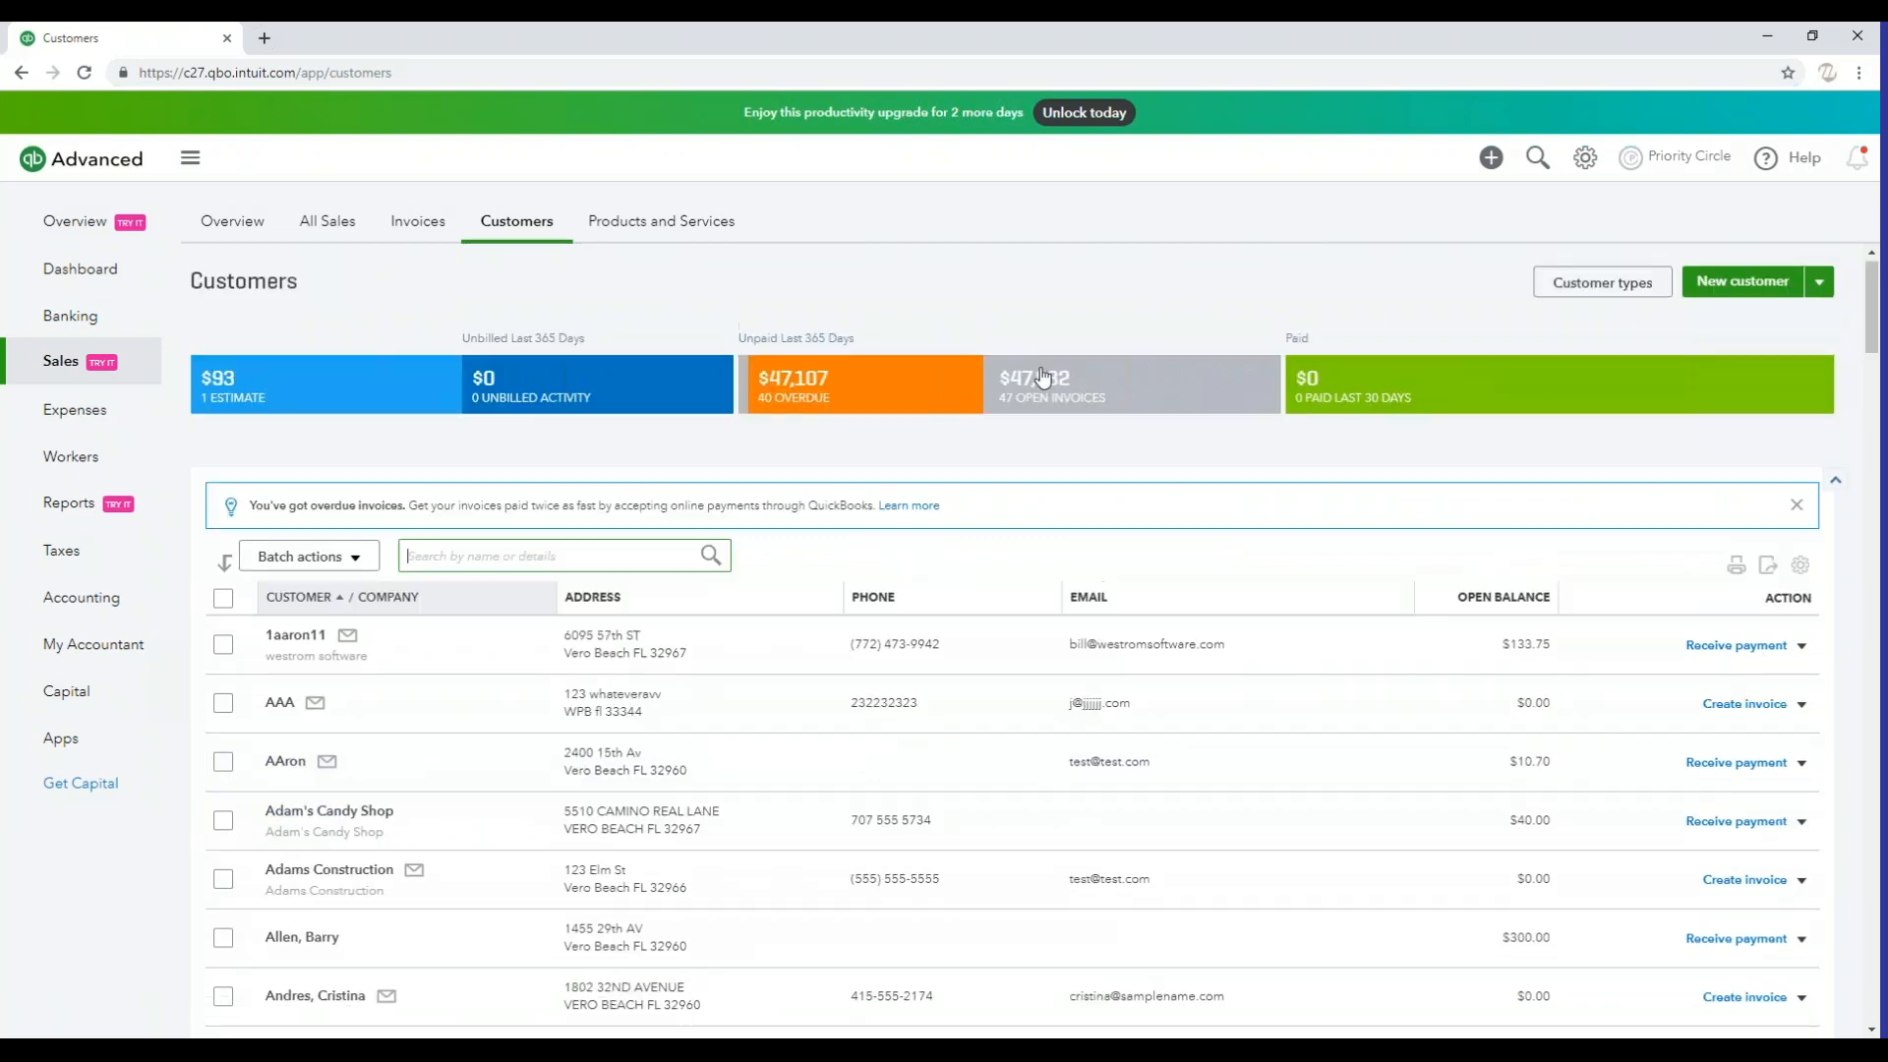
pyautogui.click(1739, 287)
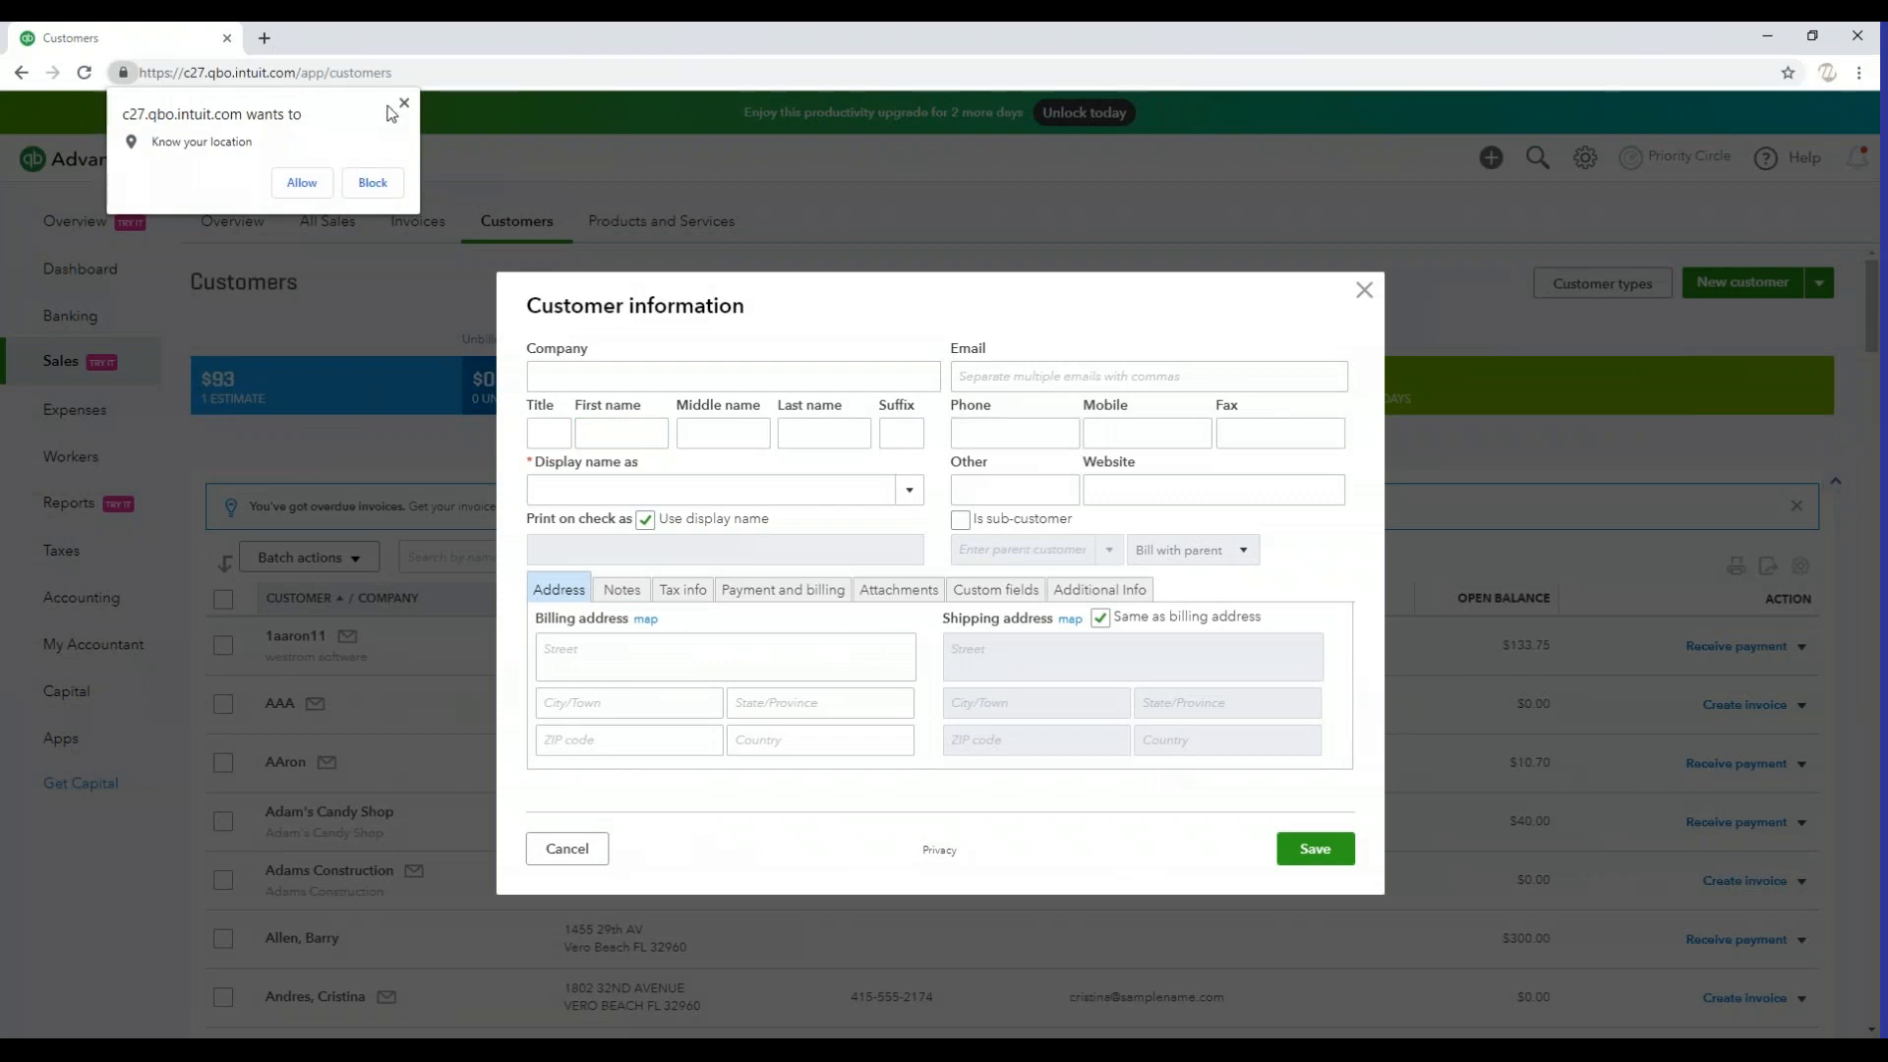
pyautogui.click(404, 102)
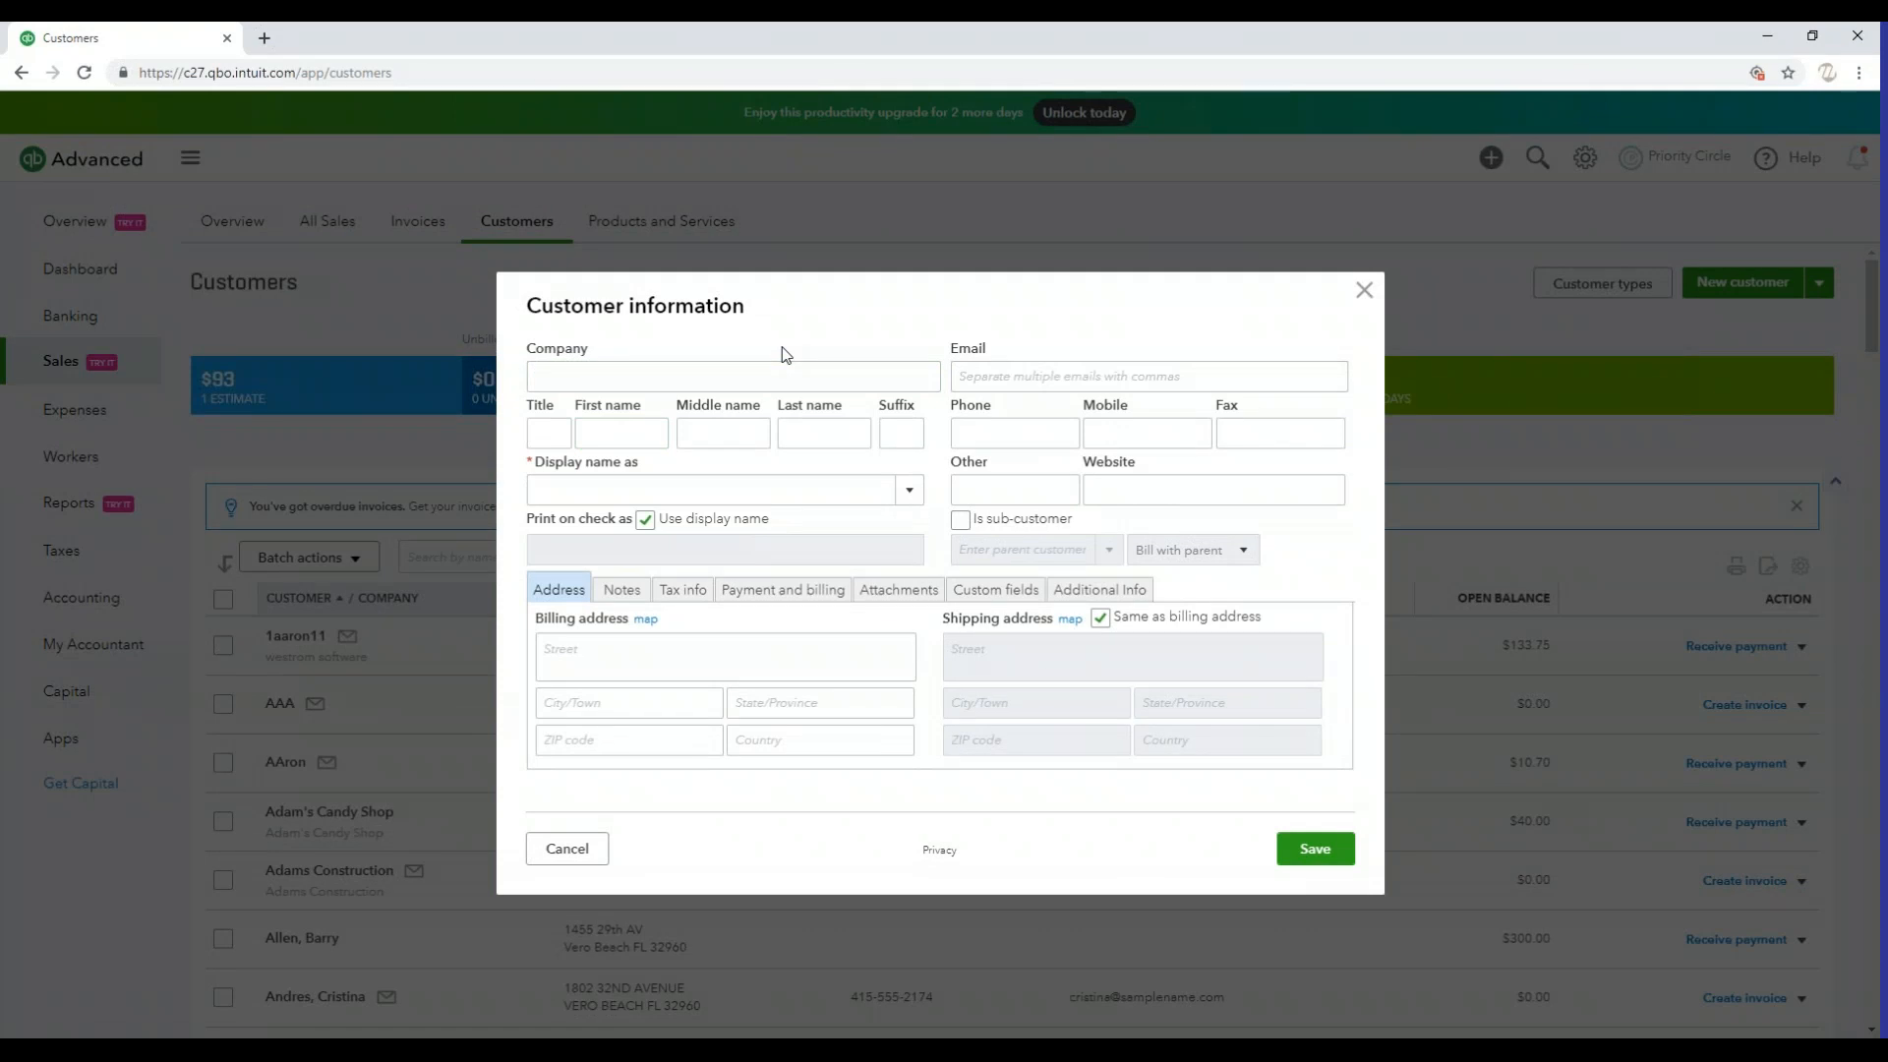
# Enter the job site's street address as the new record's company name
pyautogui.click(812, 375)
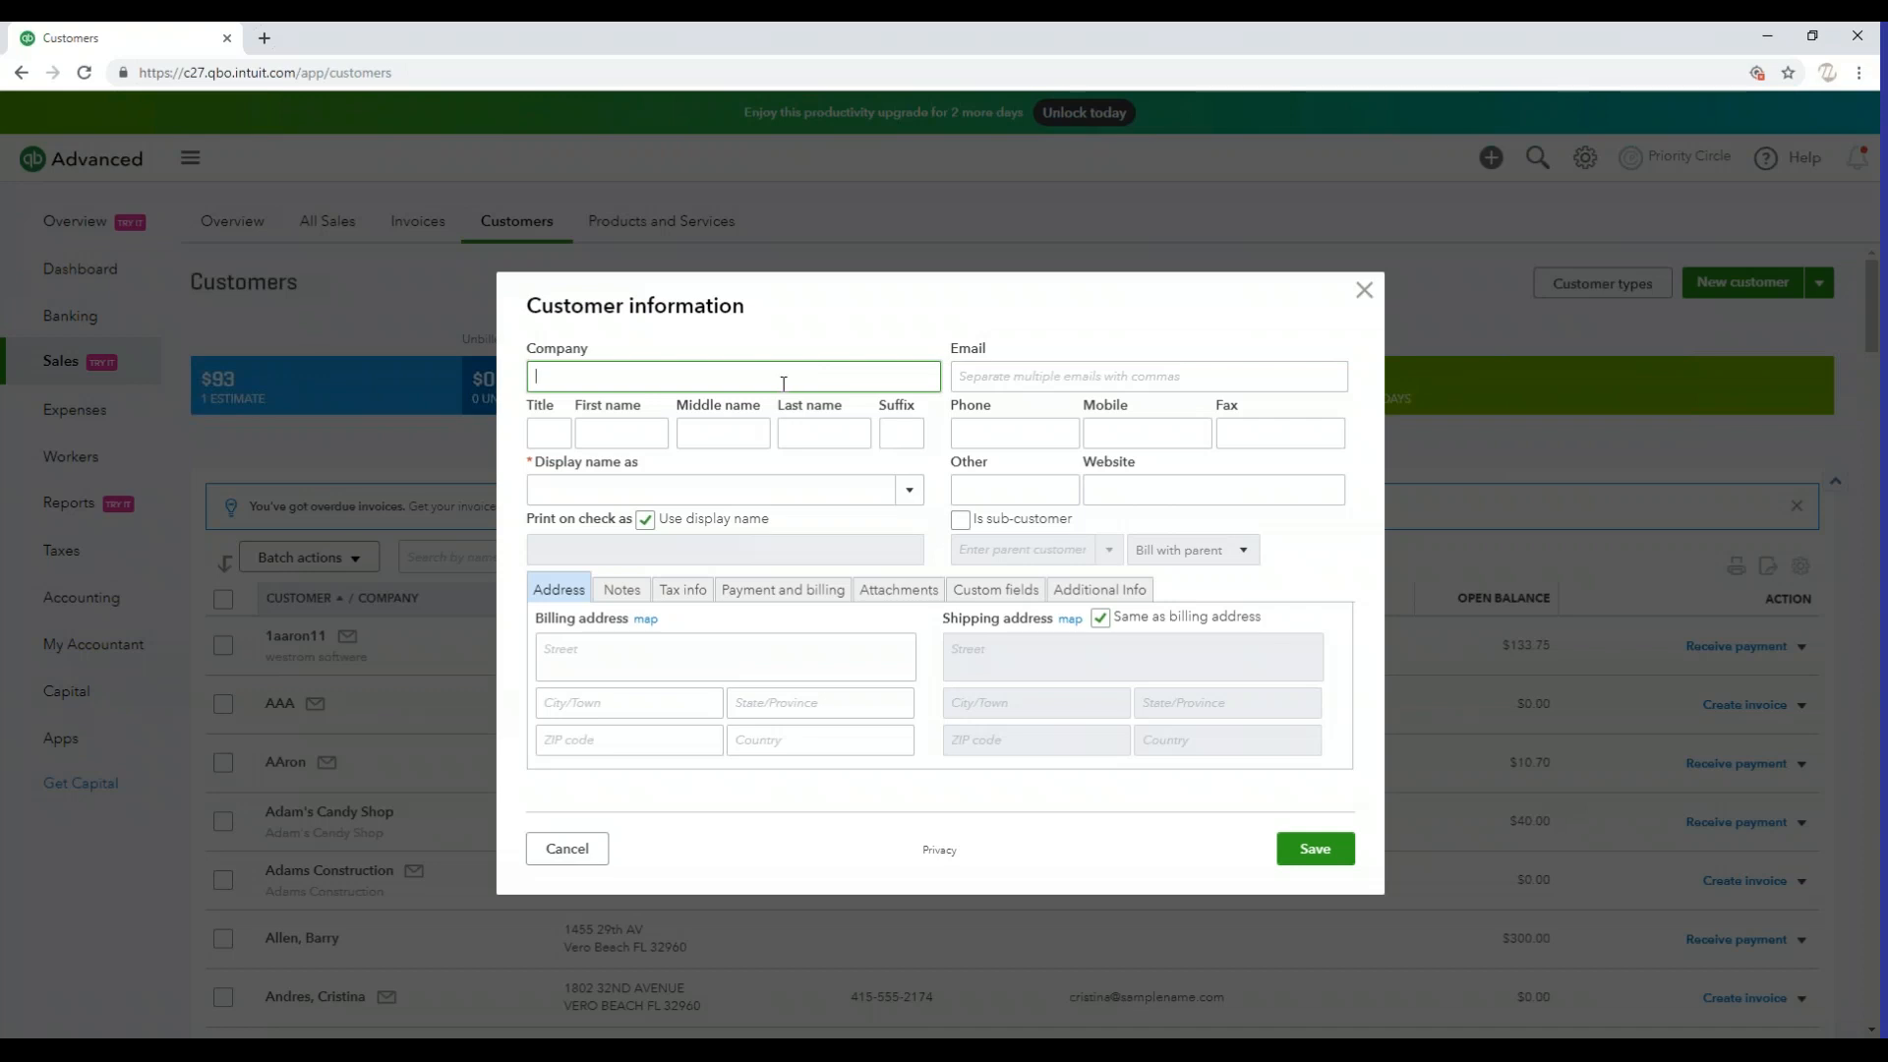
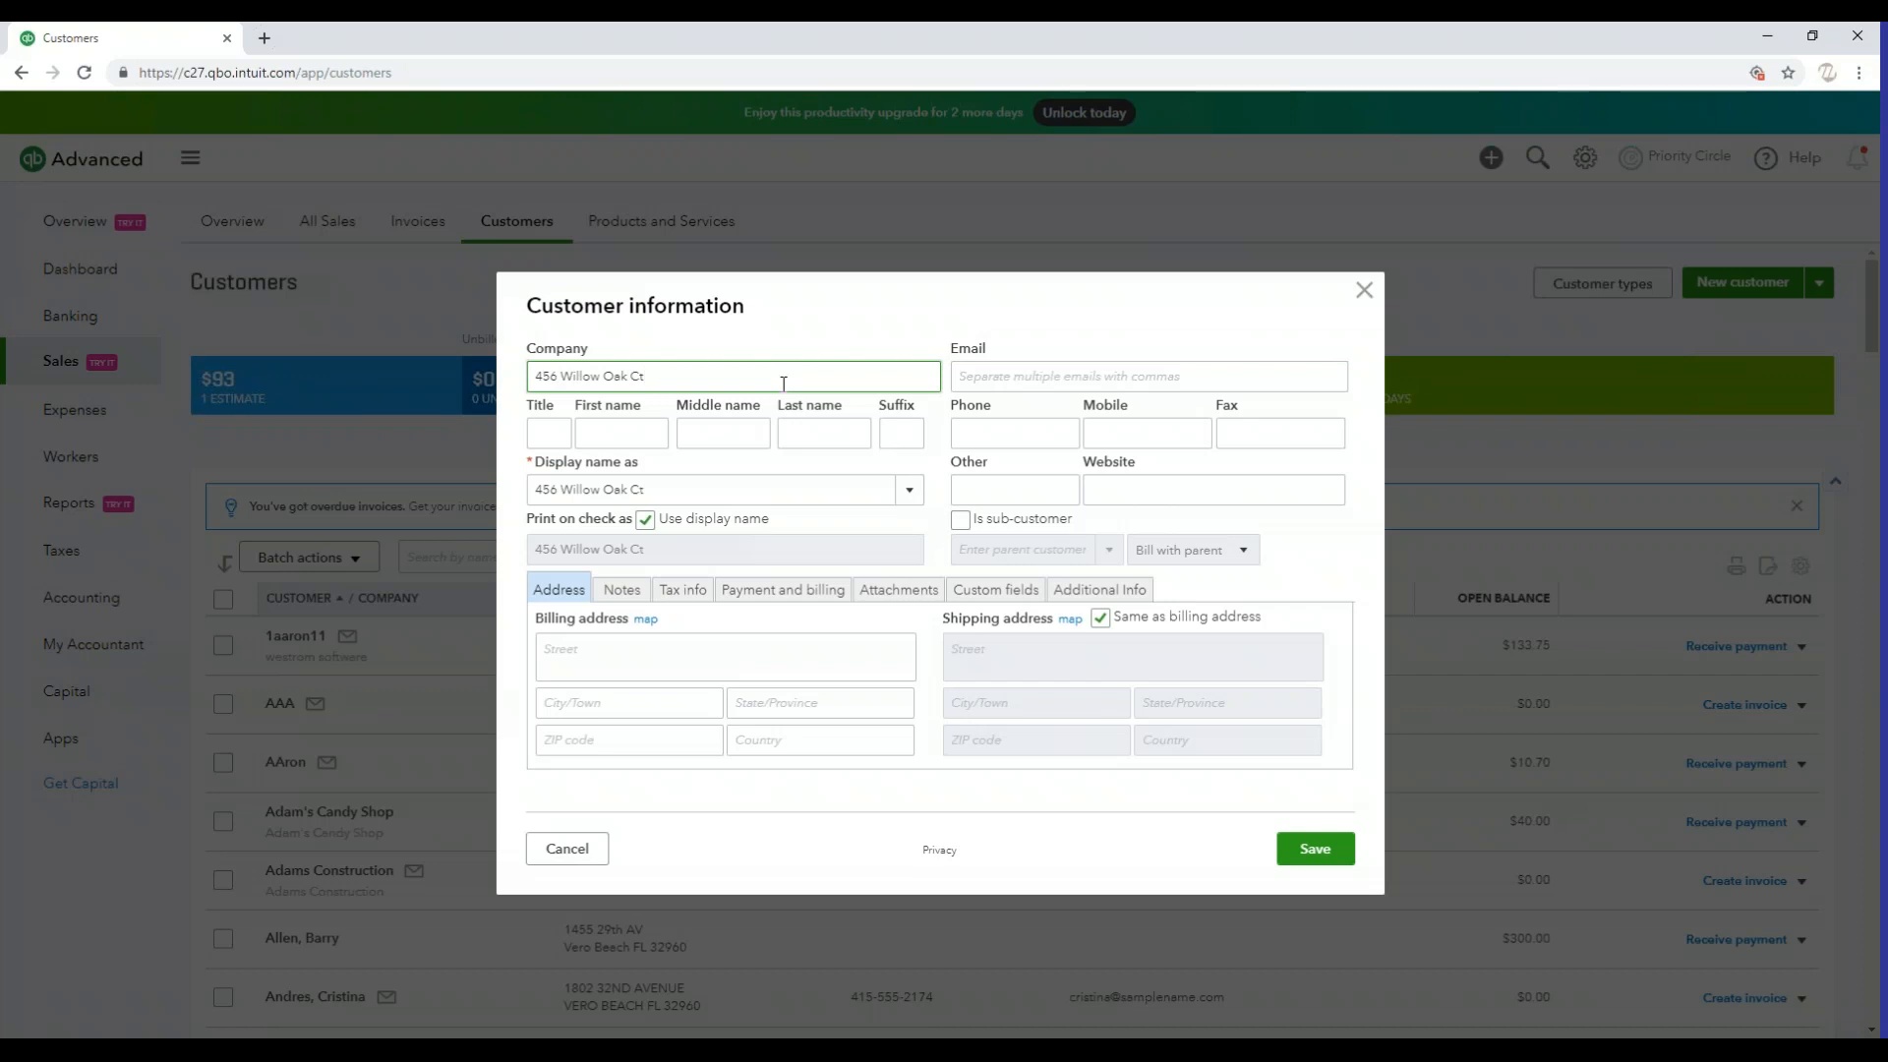
pyautogui.press('Tab')
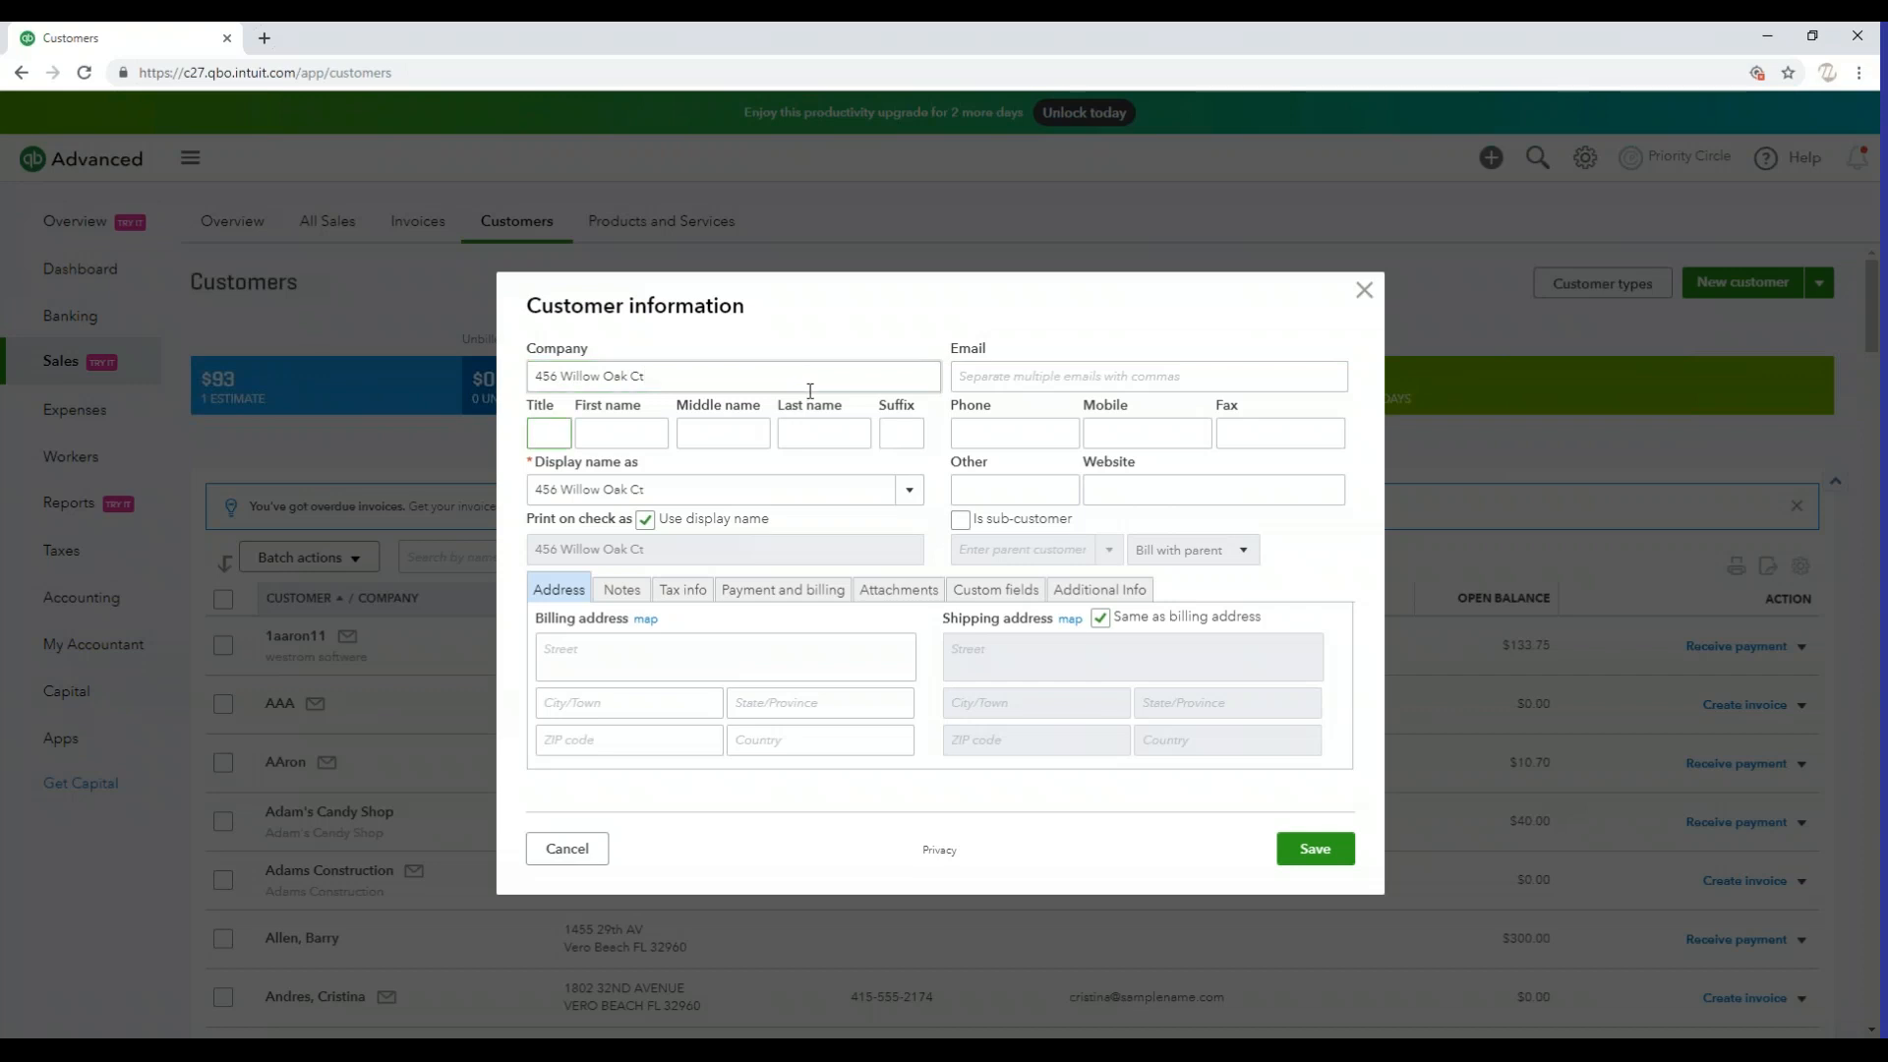
# Make the record a sub-customer of Adams Construction and keep its billing option at Bill with parent
pyautogui.click(961, 520)
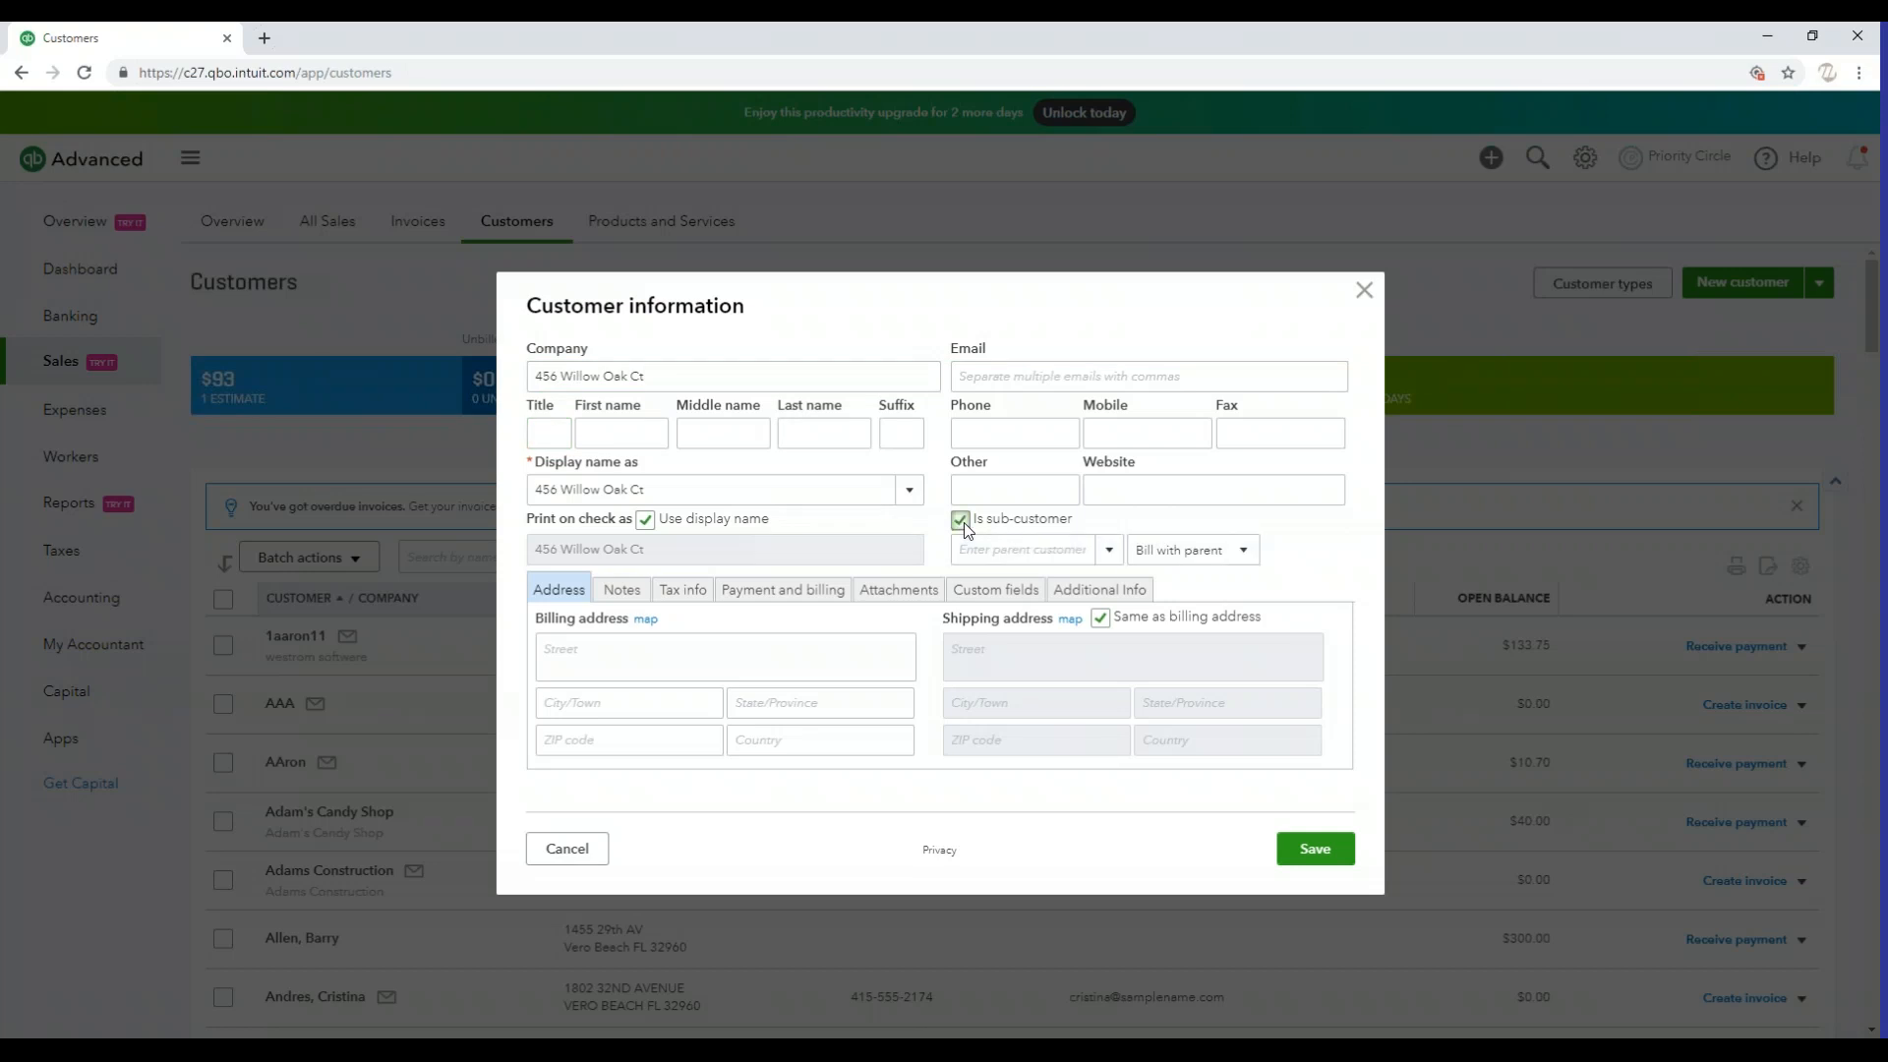
pyautogui.click(1111, 552)
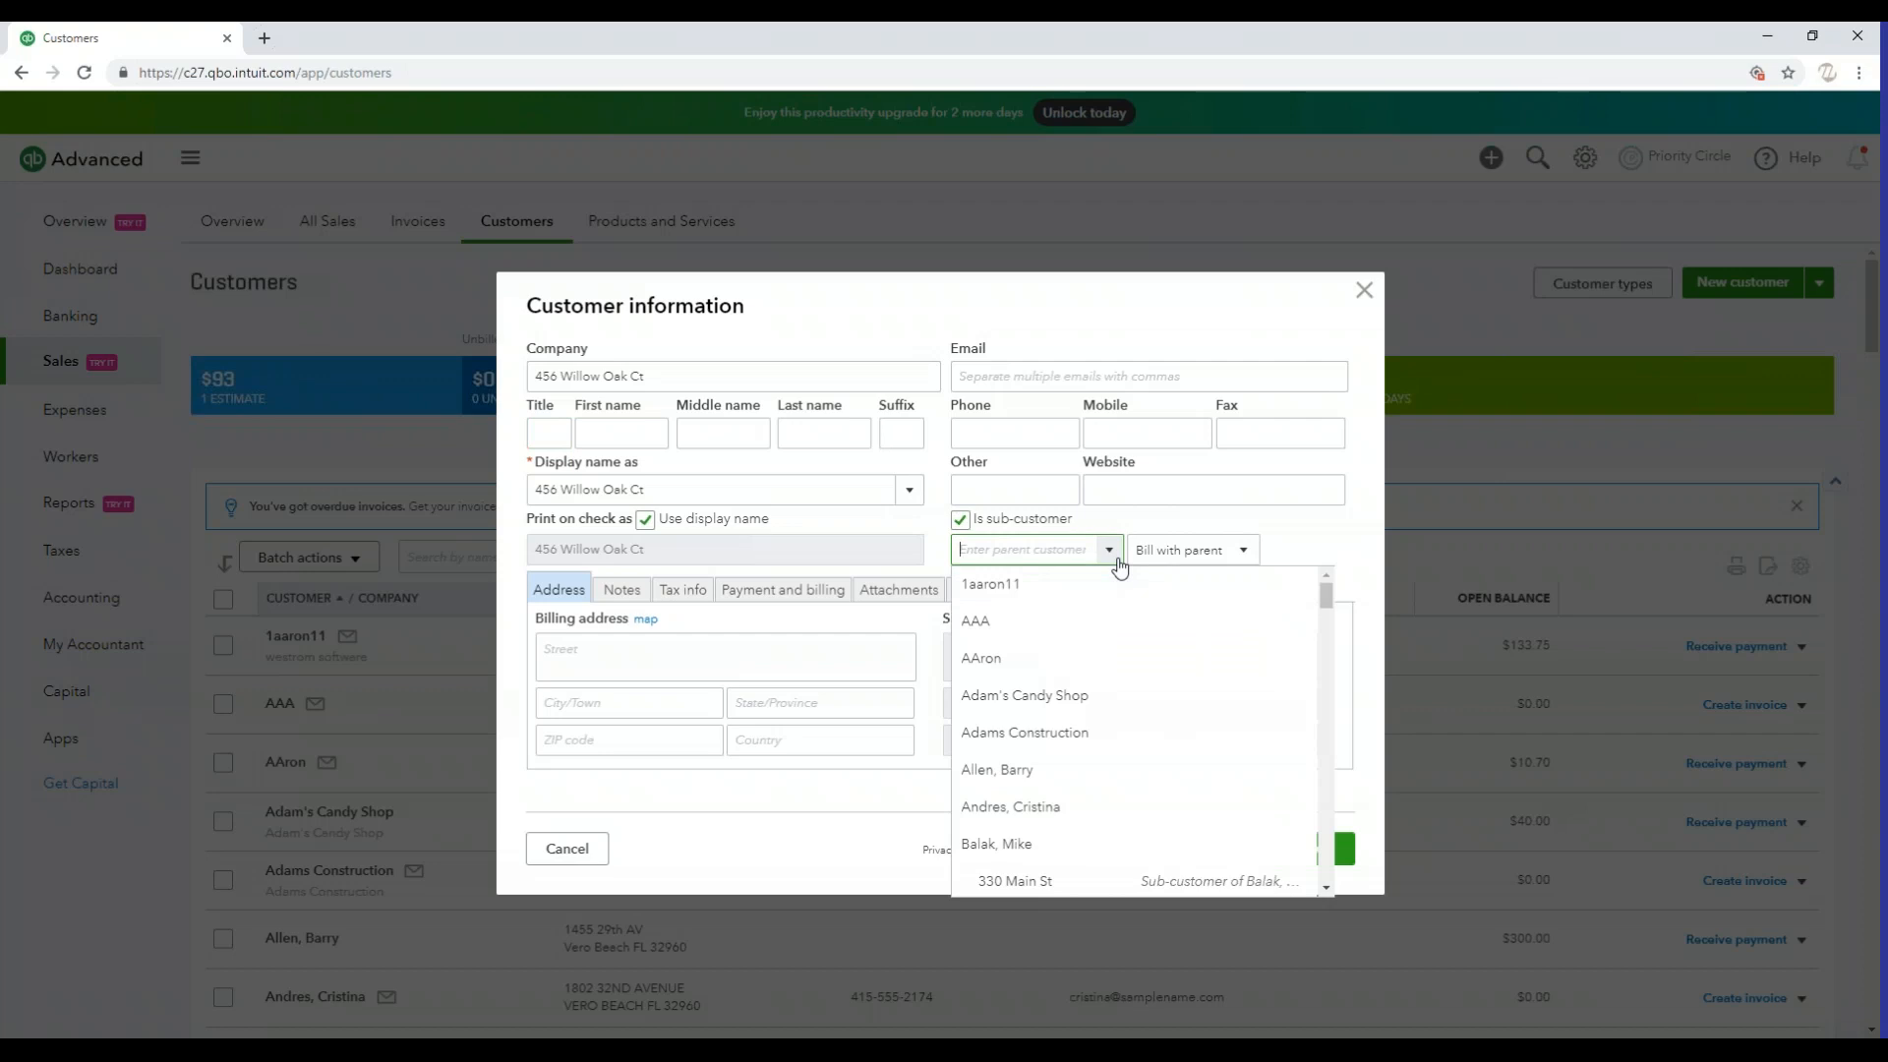
pyautogui.click(1072, 733)
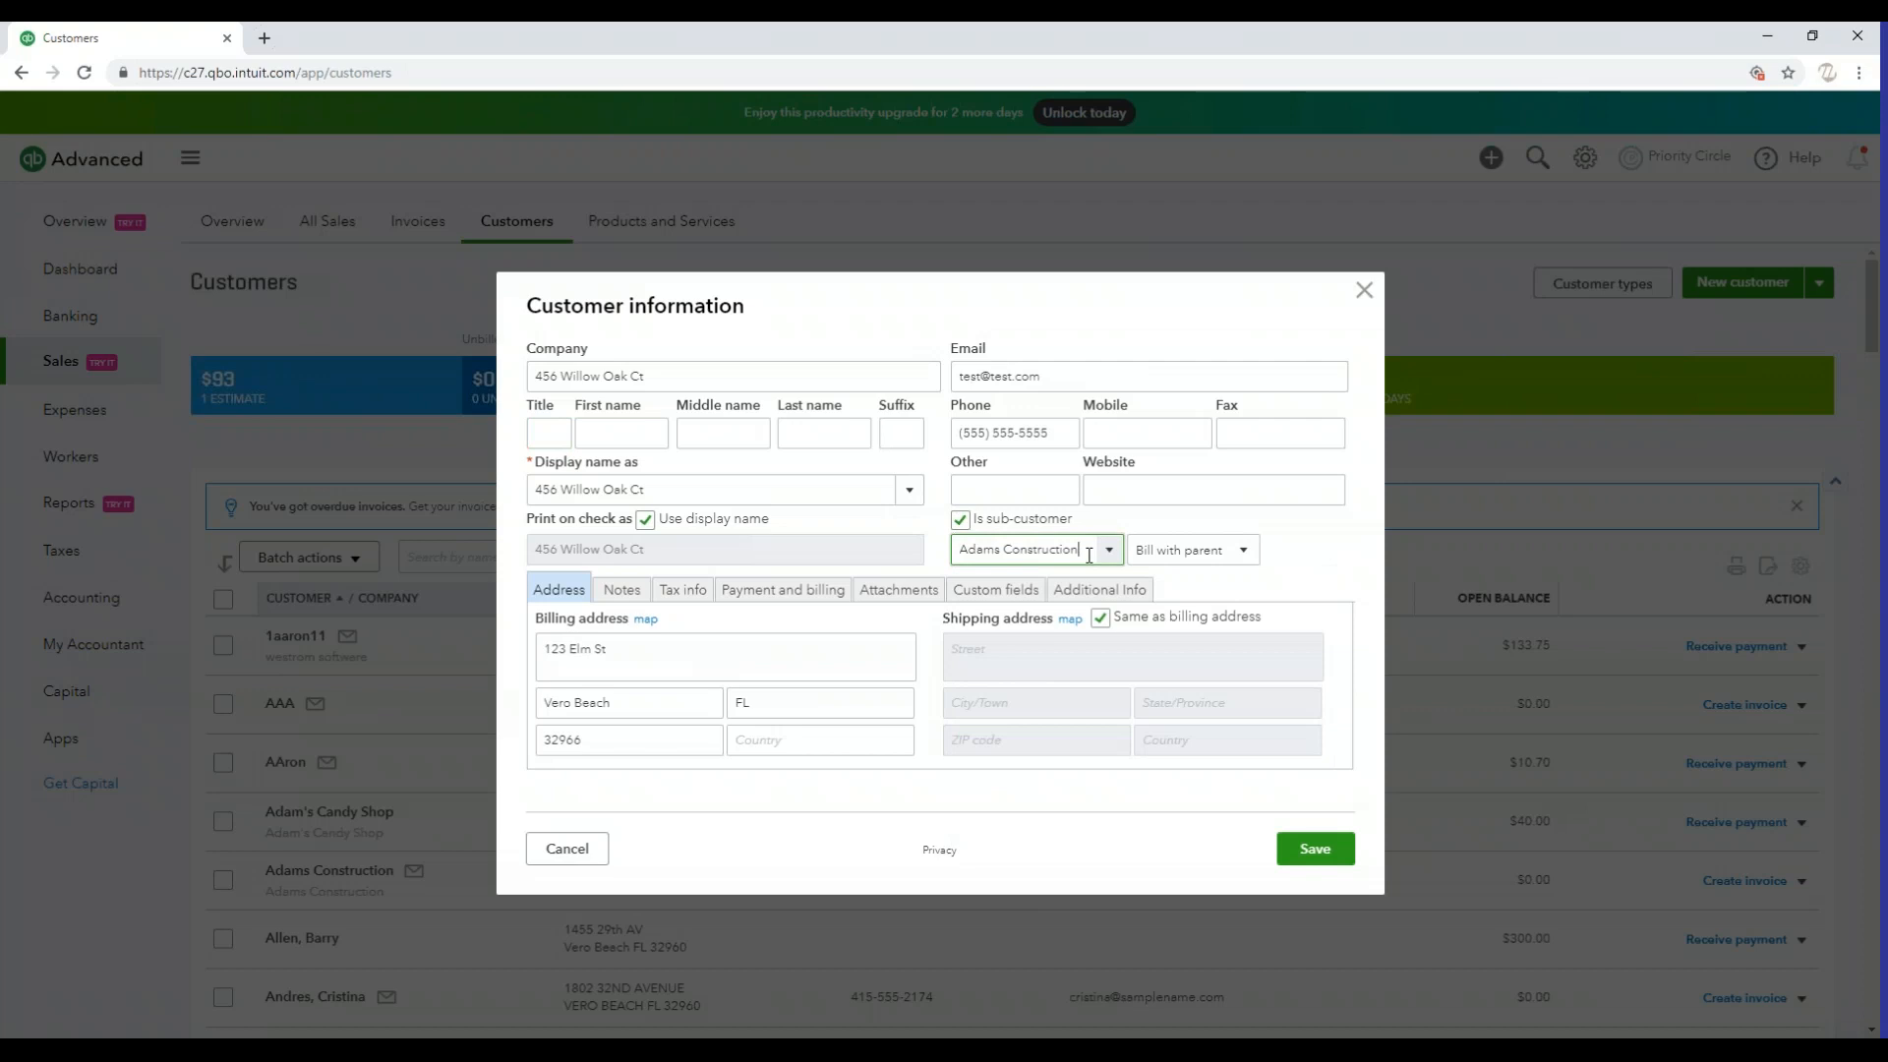
pyautogui.click(1207, 557)
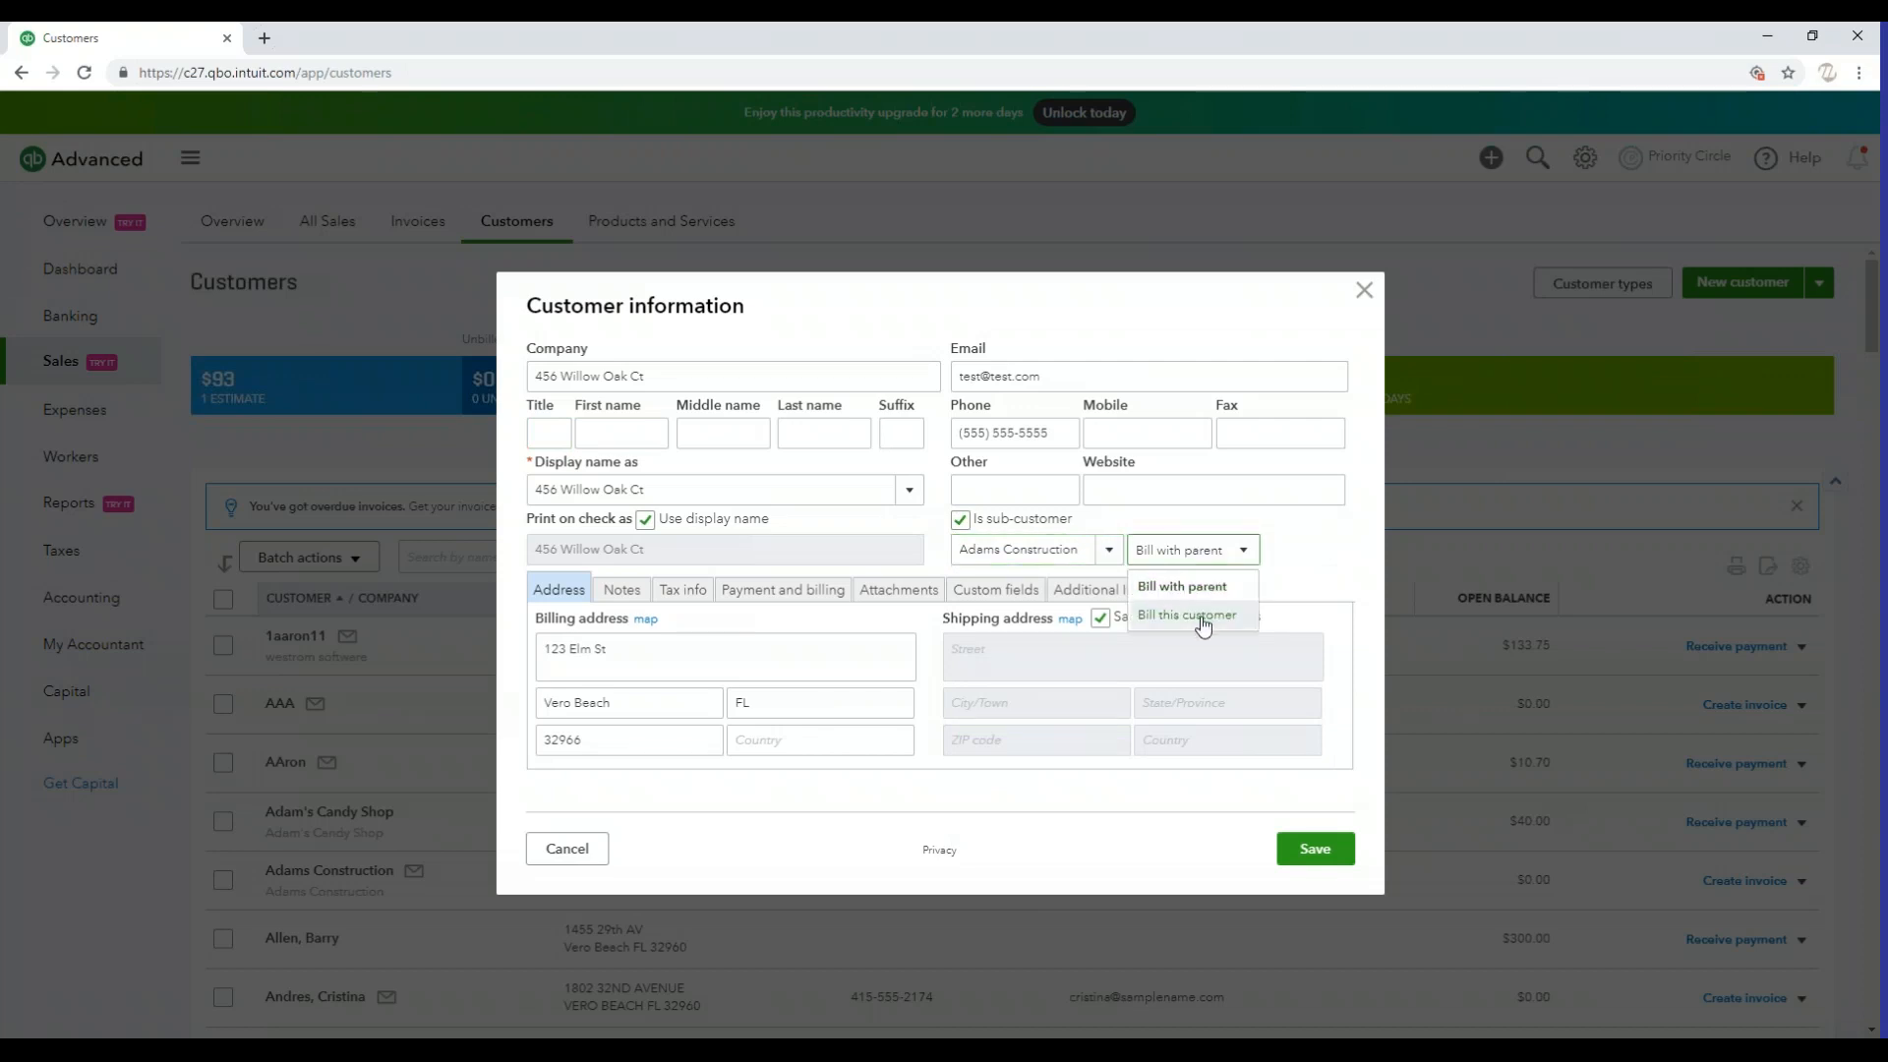
pyautogui.click(1329, 548)
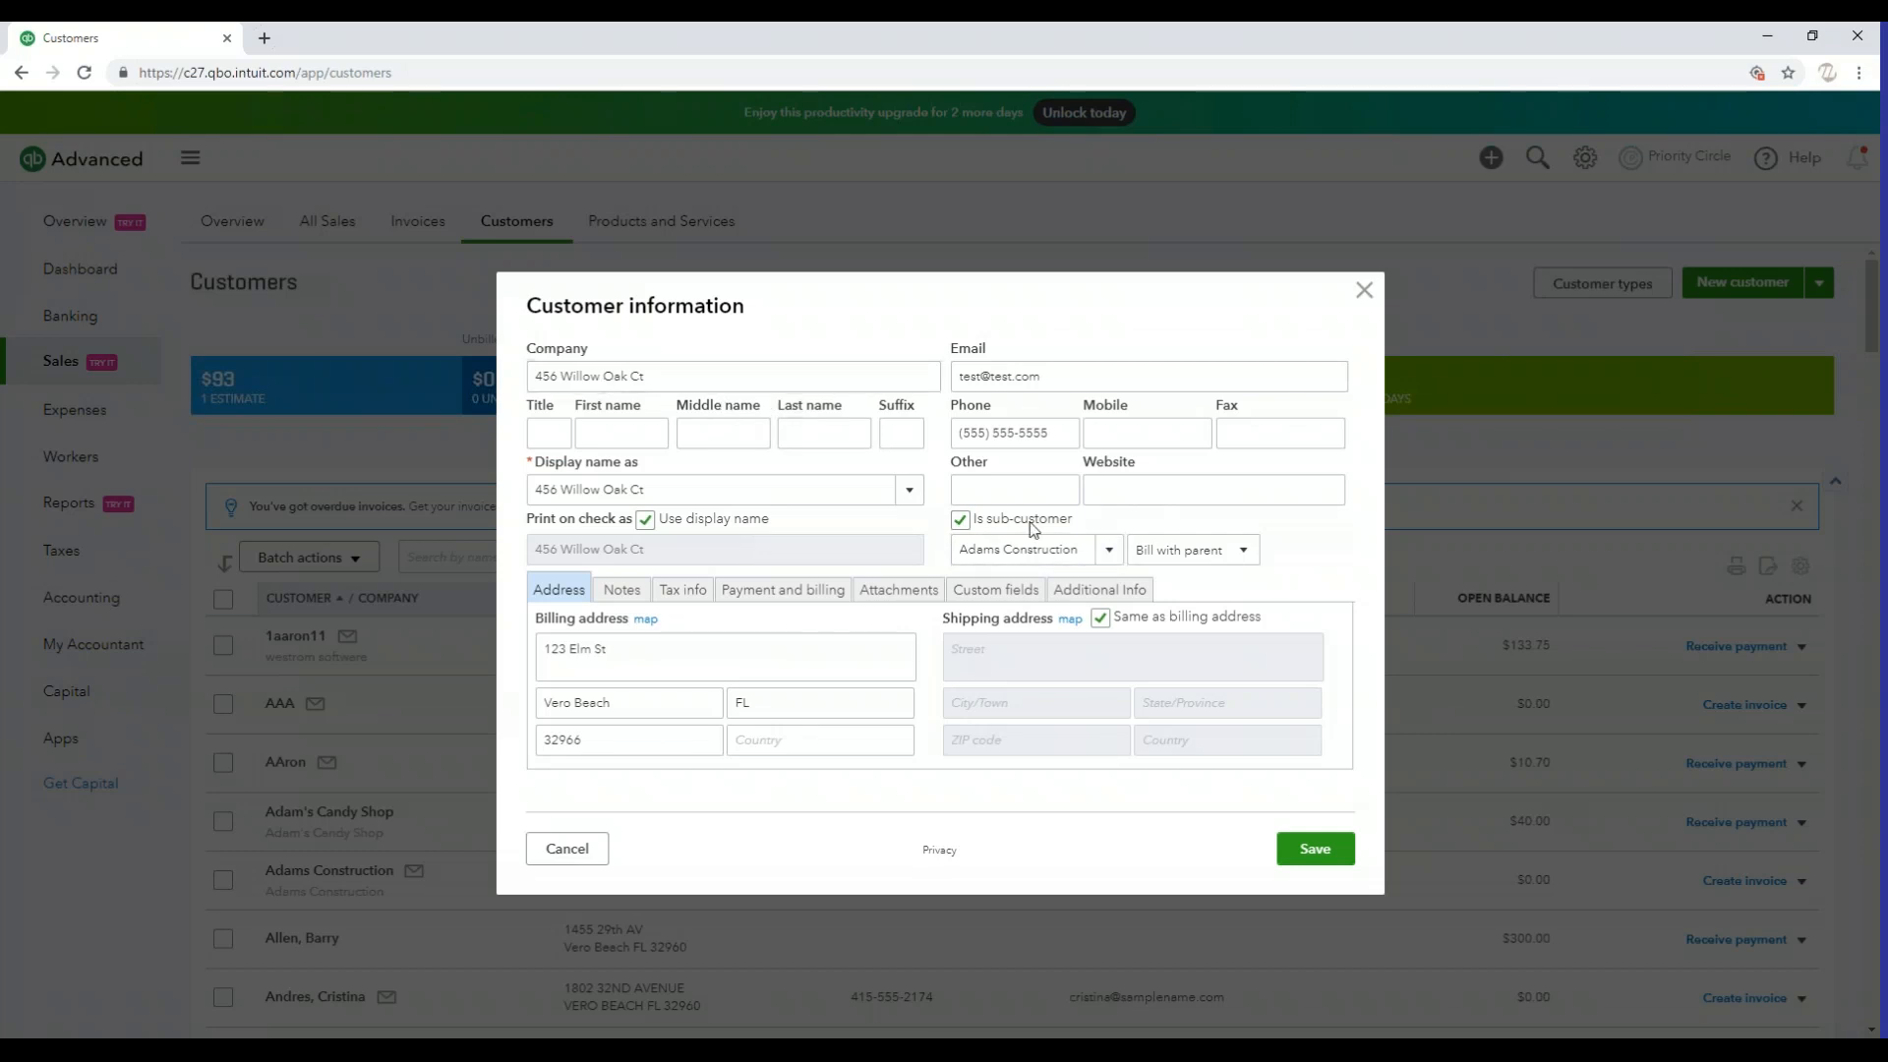
pyautogui.click(1215, 563)
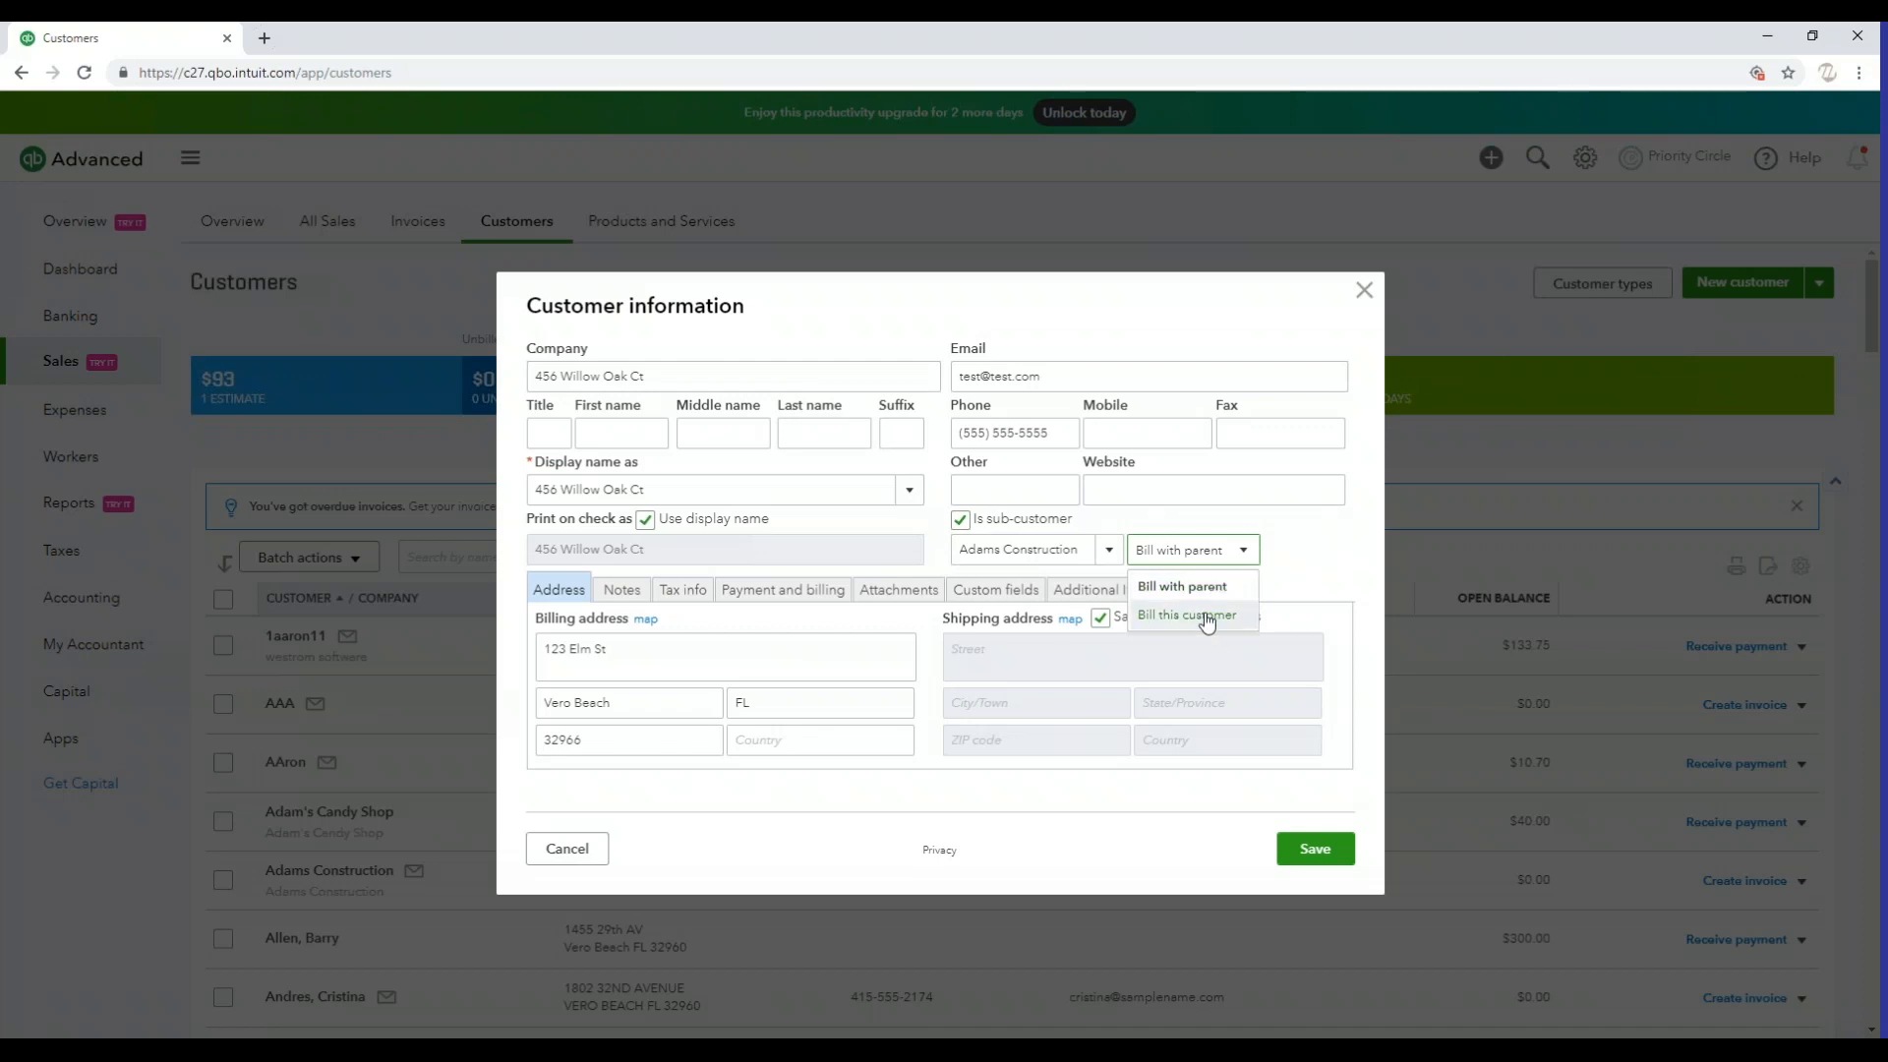
pyautogui.click(1212, 588)
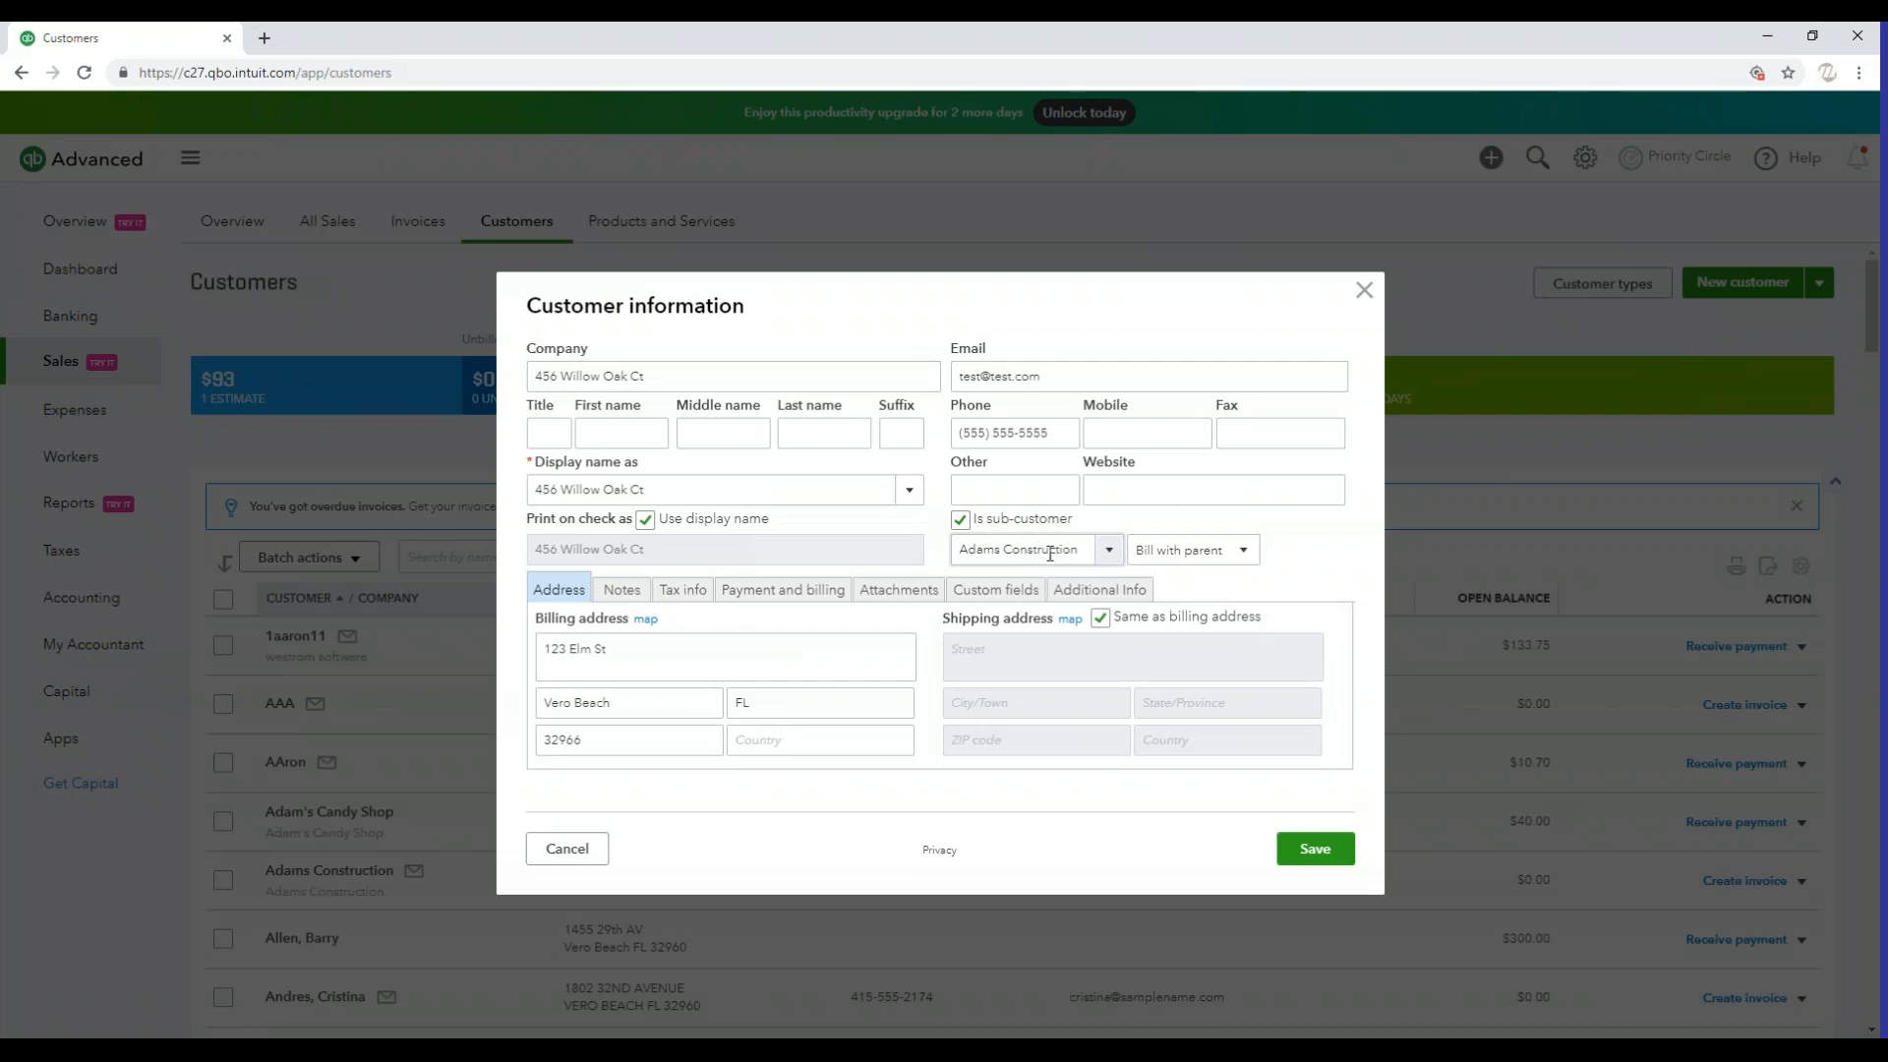
pyautogui.tripleClick(739, 660)
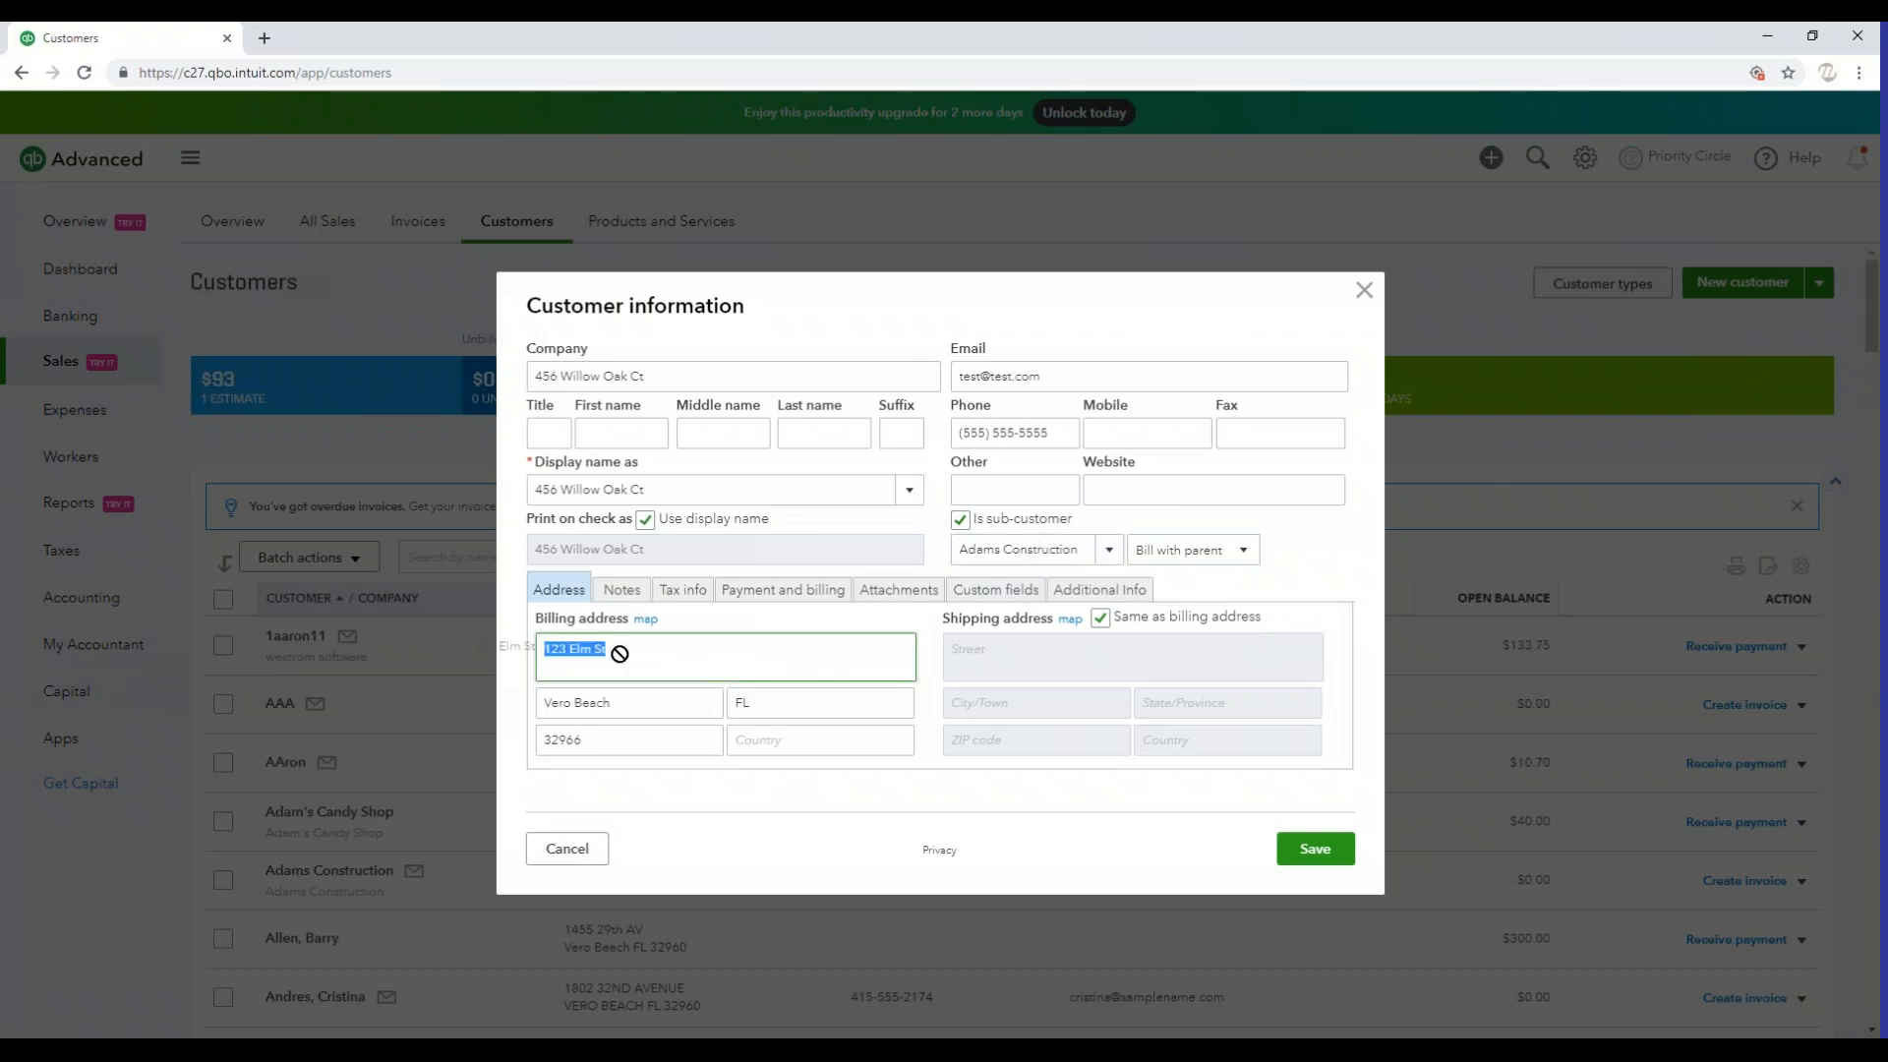
pyautogui.click(683, 665)
pyautogui.click(1063, 379)
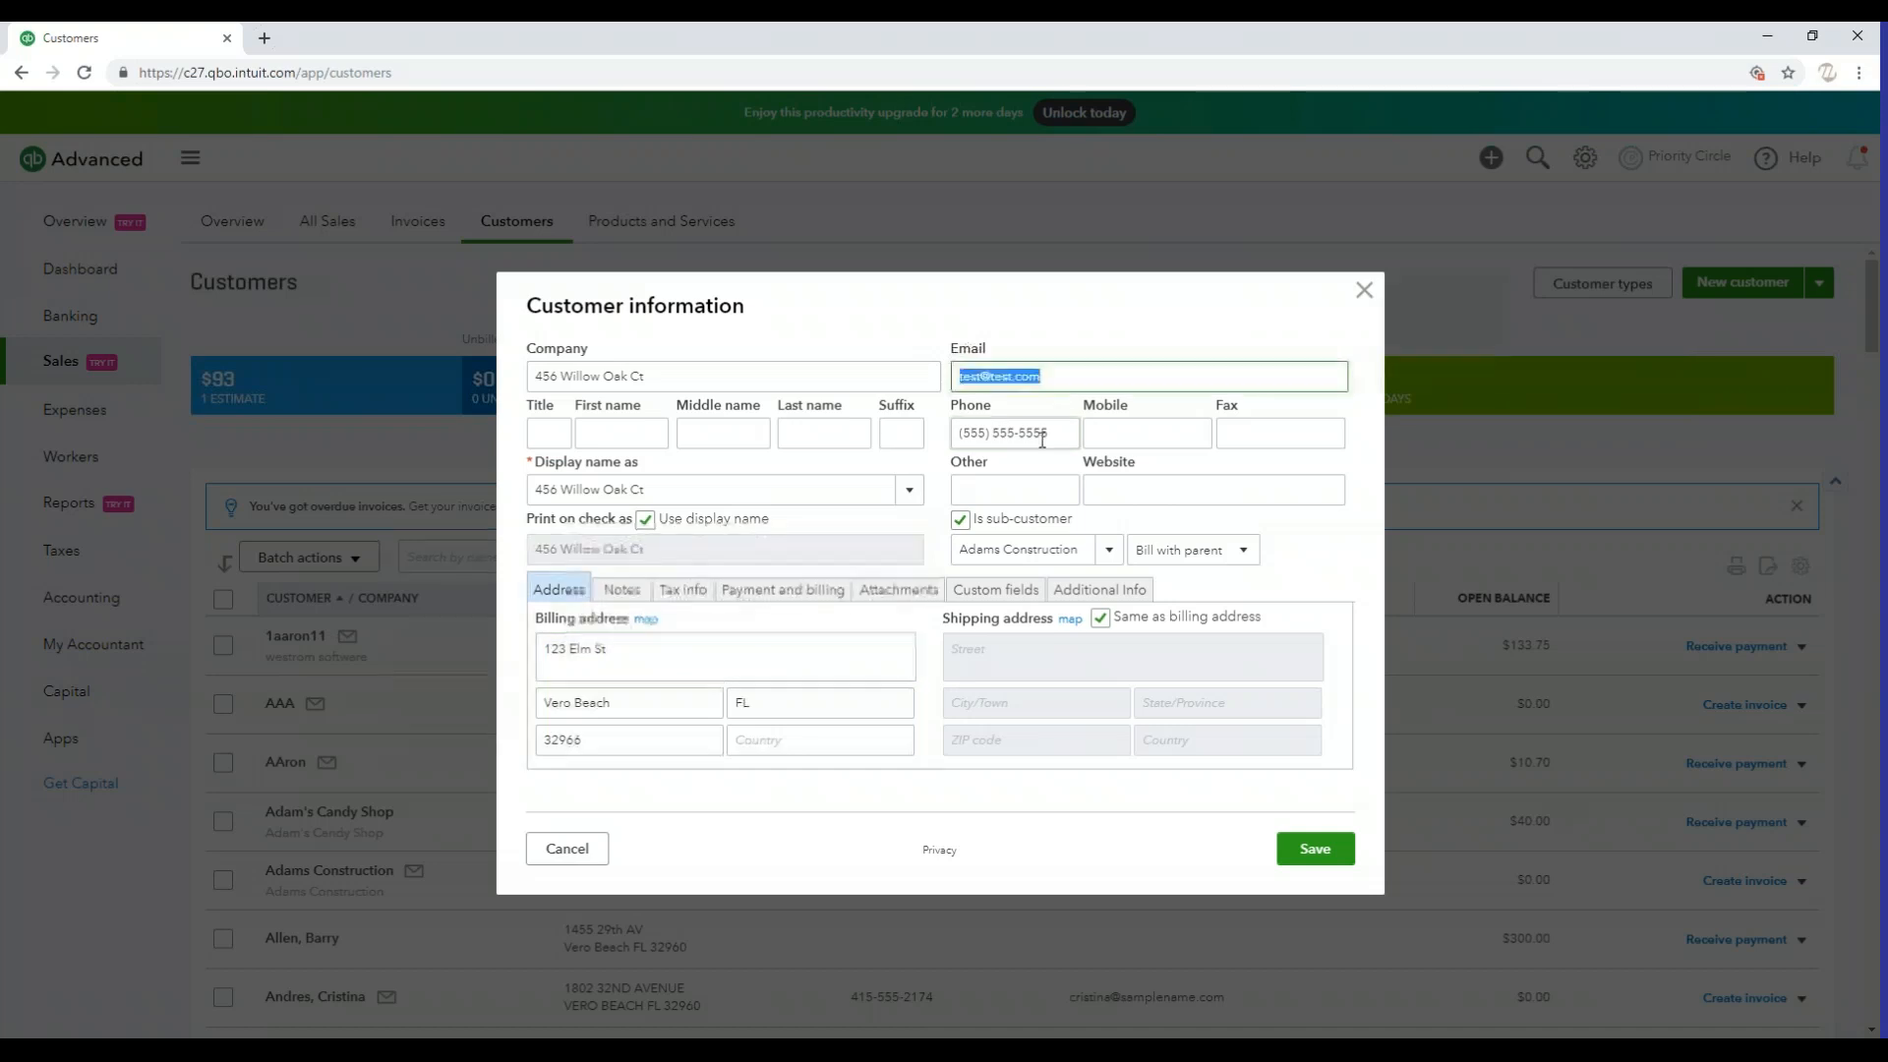
pyautogui.press('Tab')
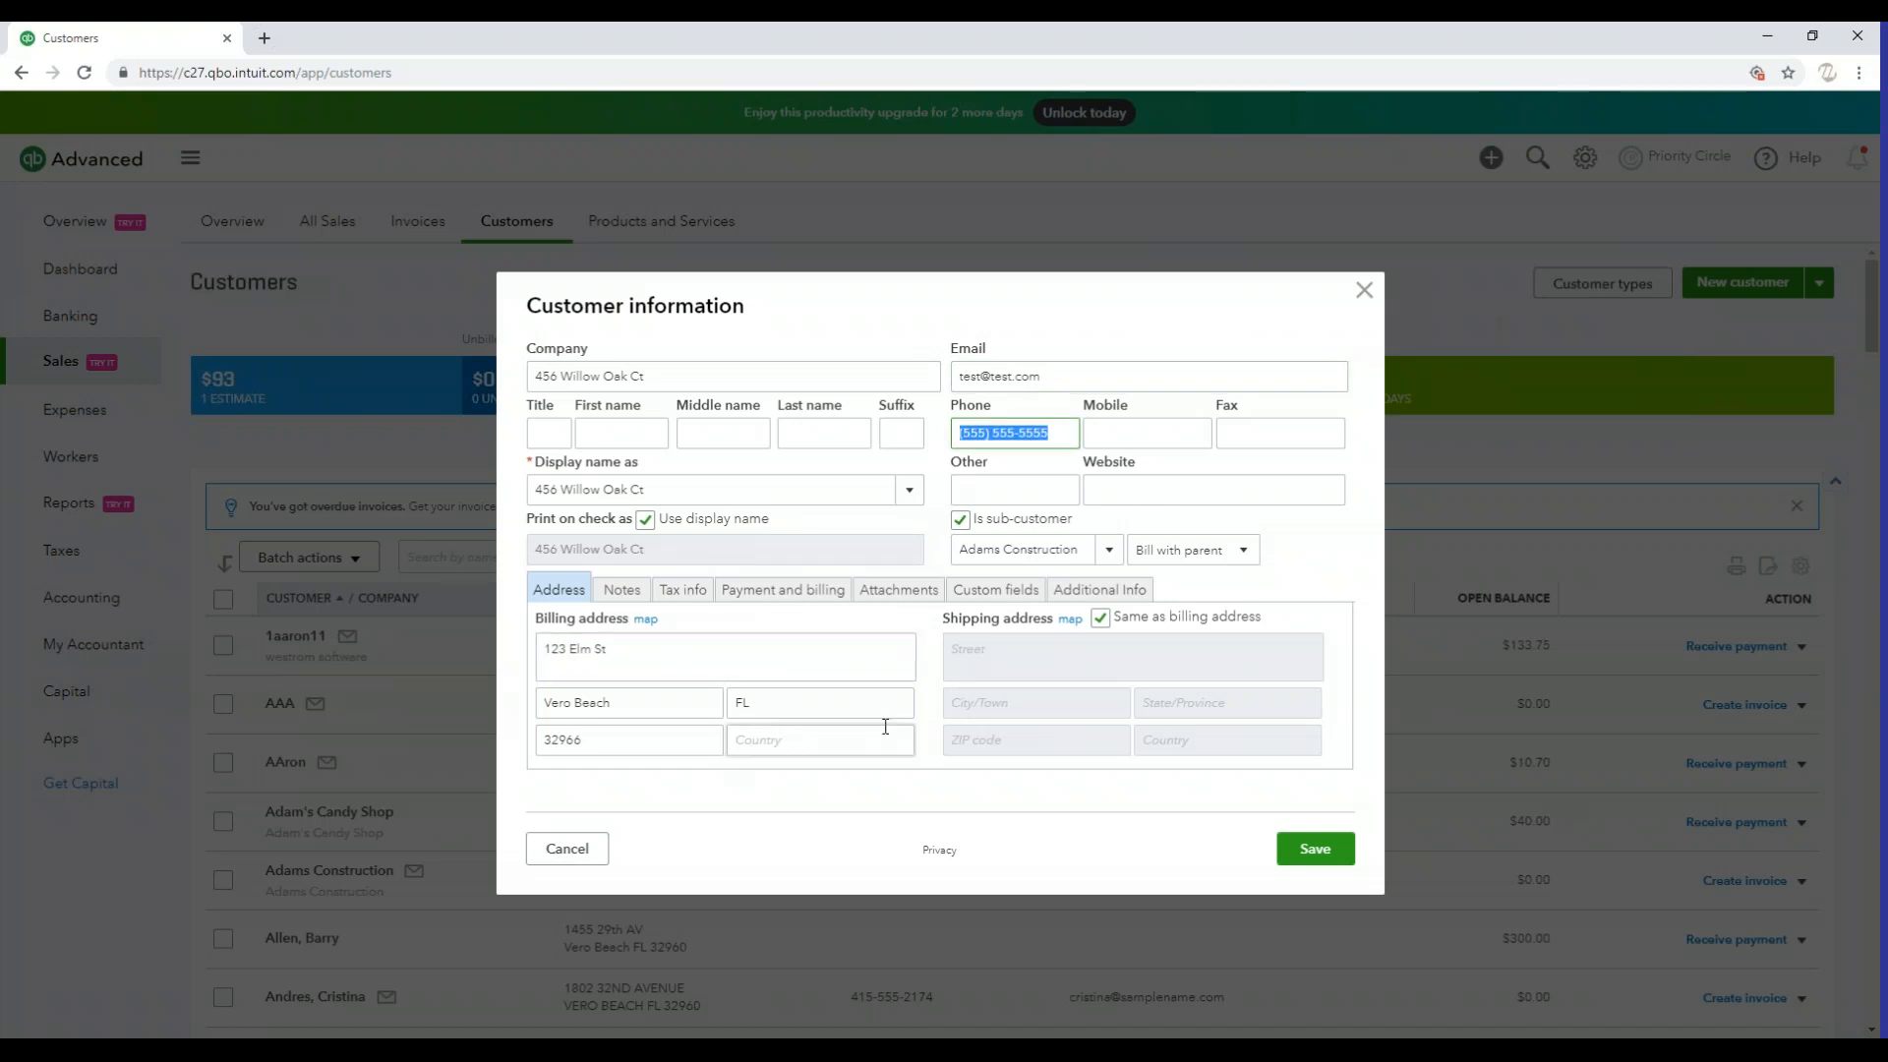
pyautogui.moveTo(738, 376); pyautogui.dragTo(536, 376)
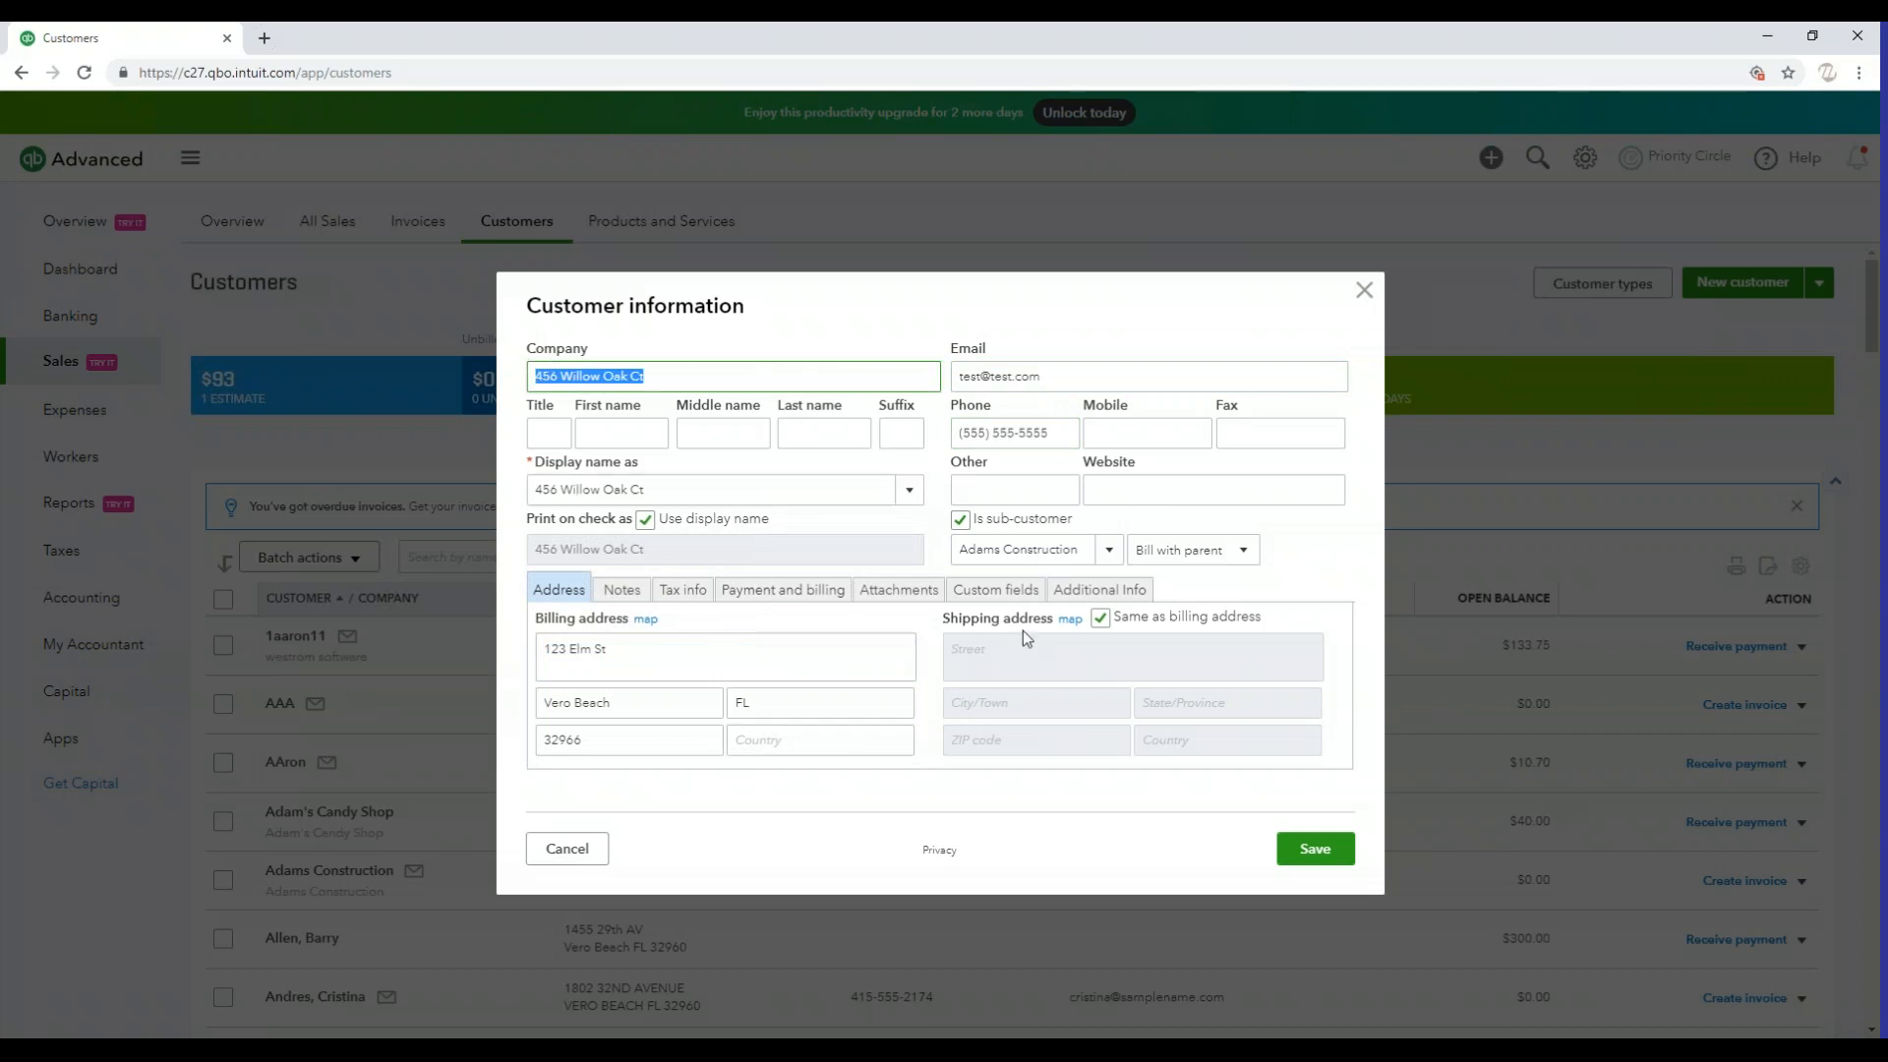
# Make the shipping address differ from the billing address and fill in the job site's street, city, state and ZIP code
pyautogui.click(1101, 620)
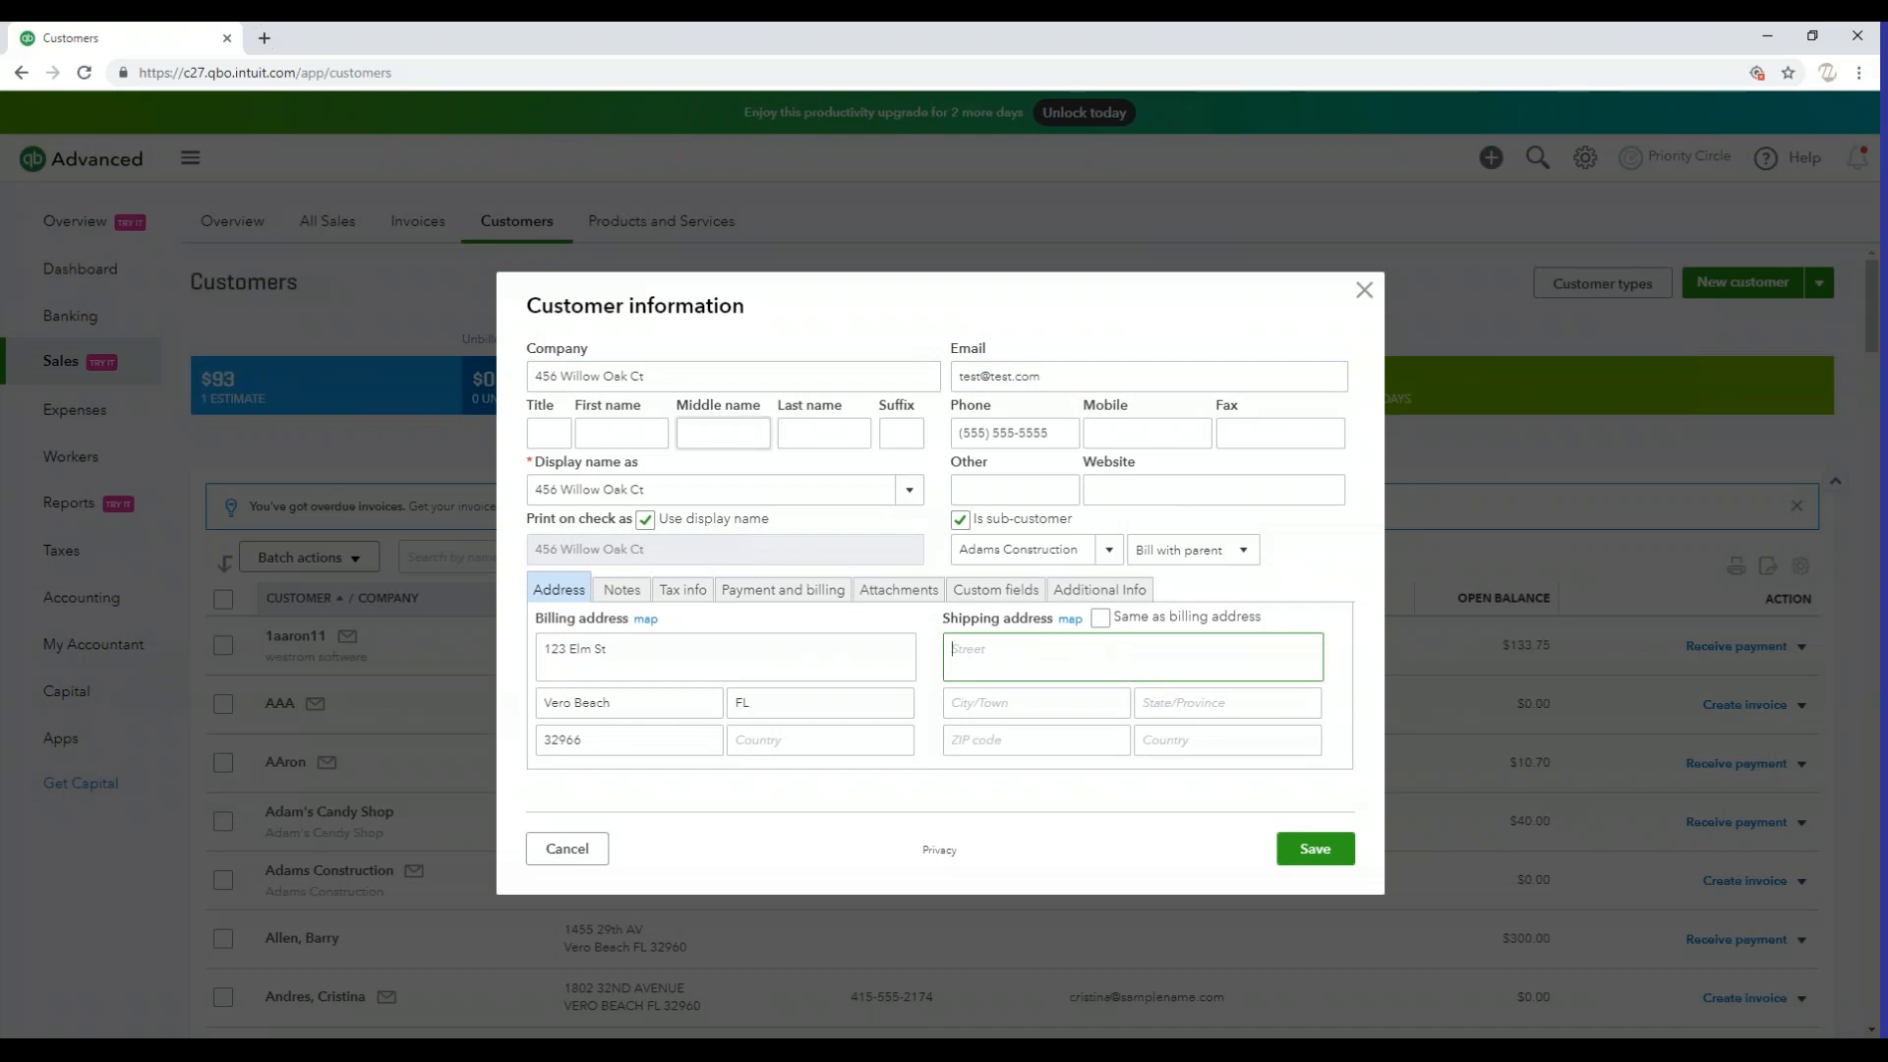
pyautogui.press('Tab')
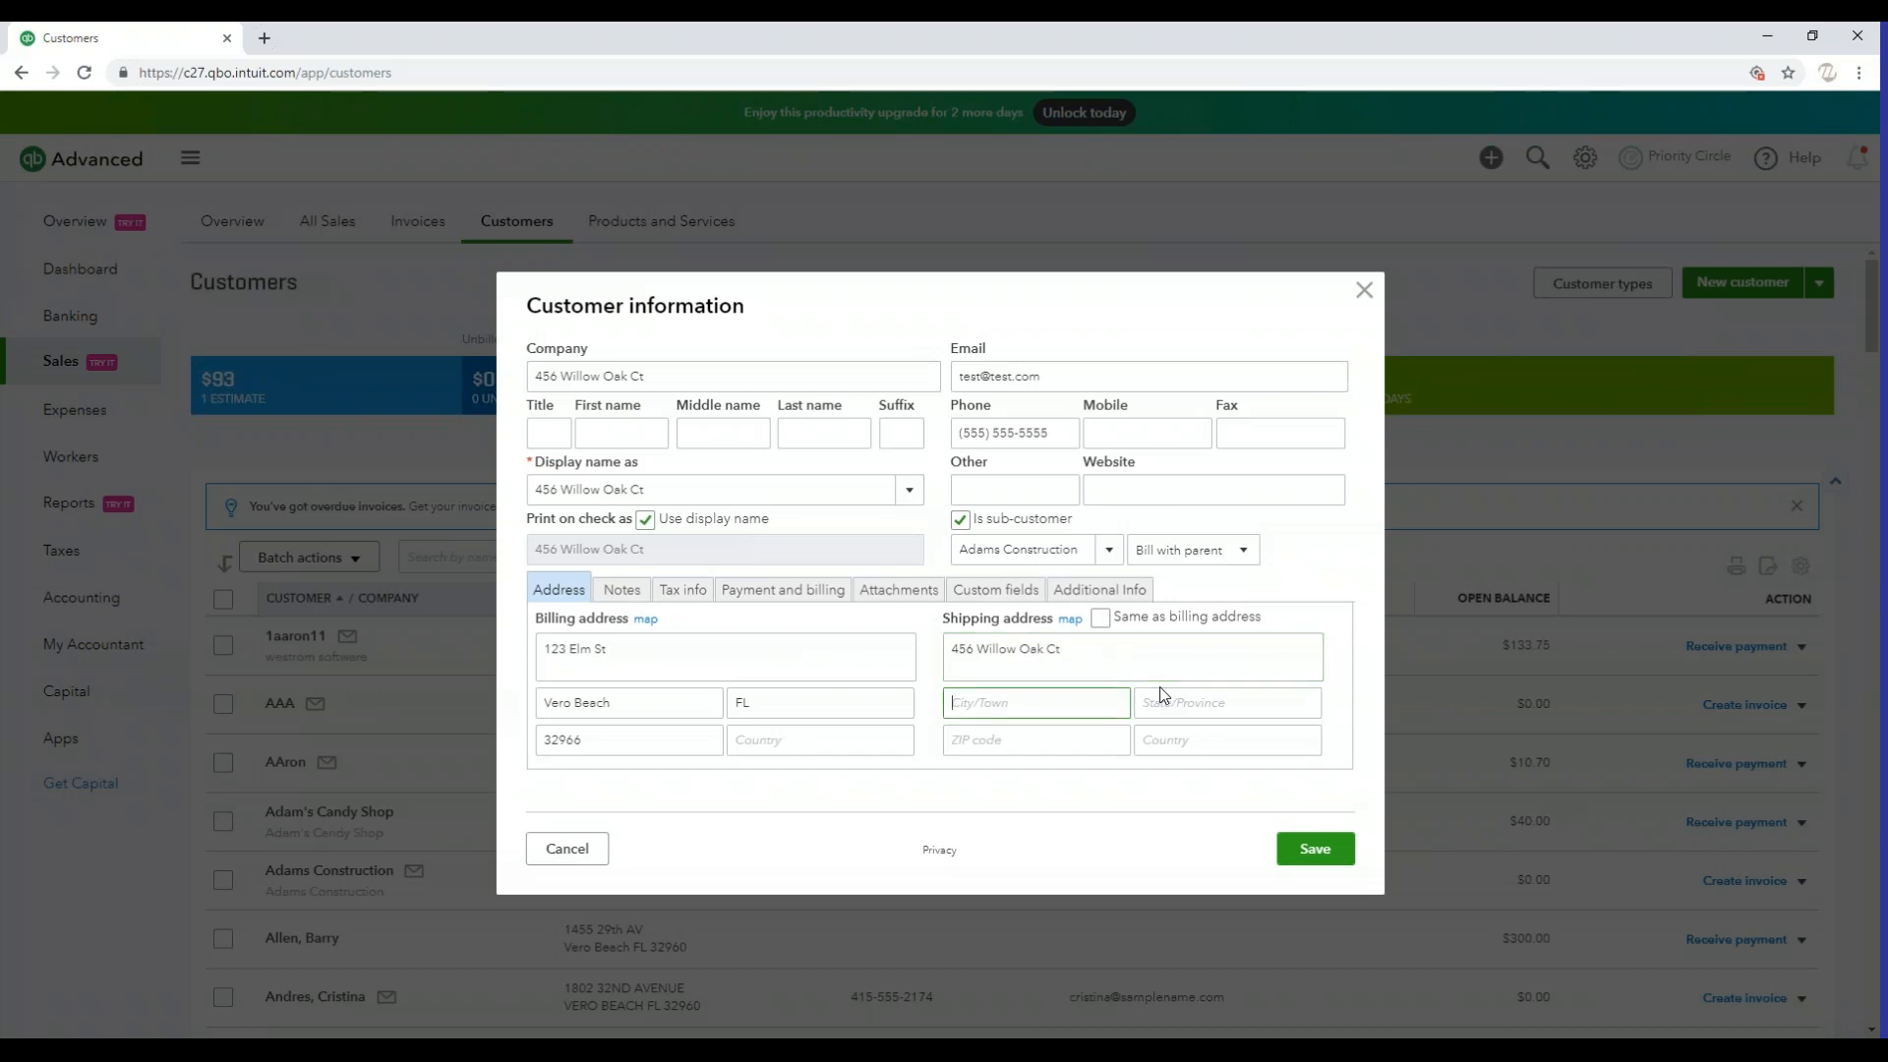
pyautogui.write('Orlando')
pyautogui.click(1214, 710)
pyautogui.write('FL')
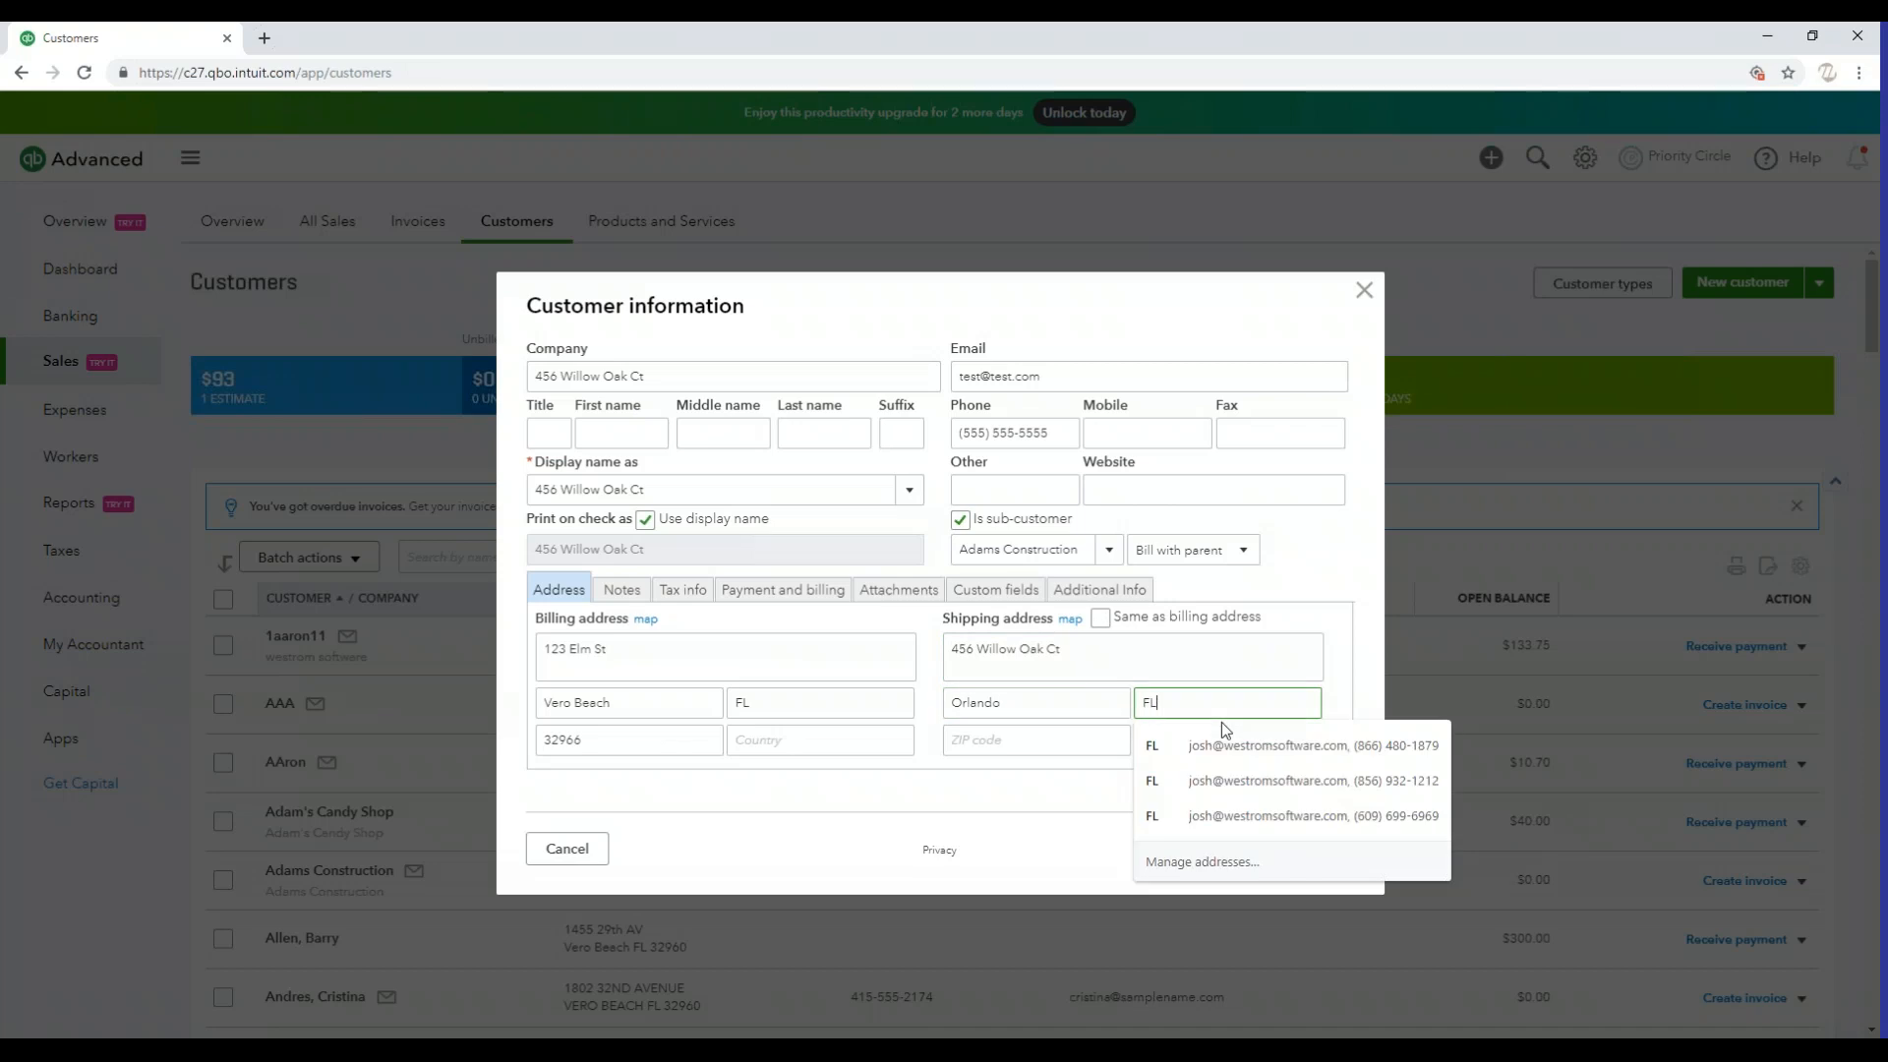
pyautogui.press('Tab')
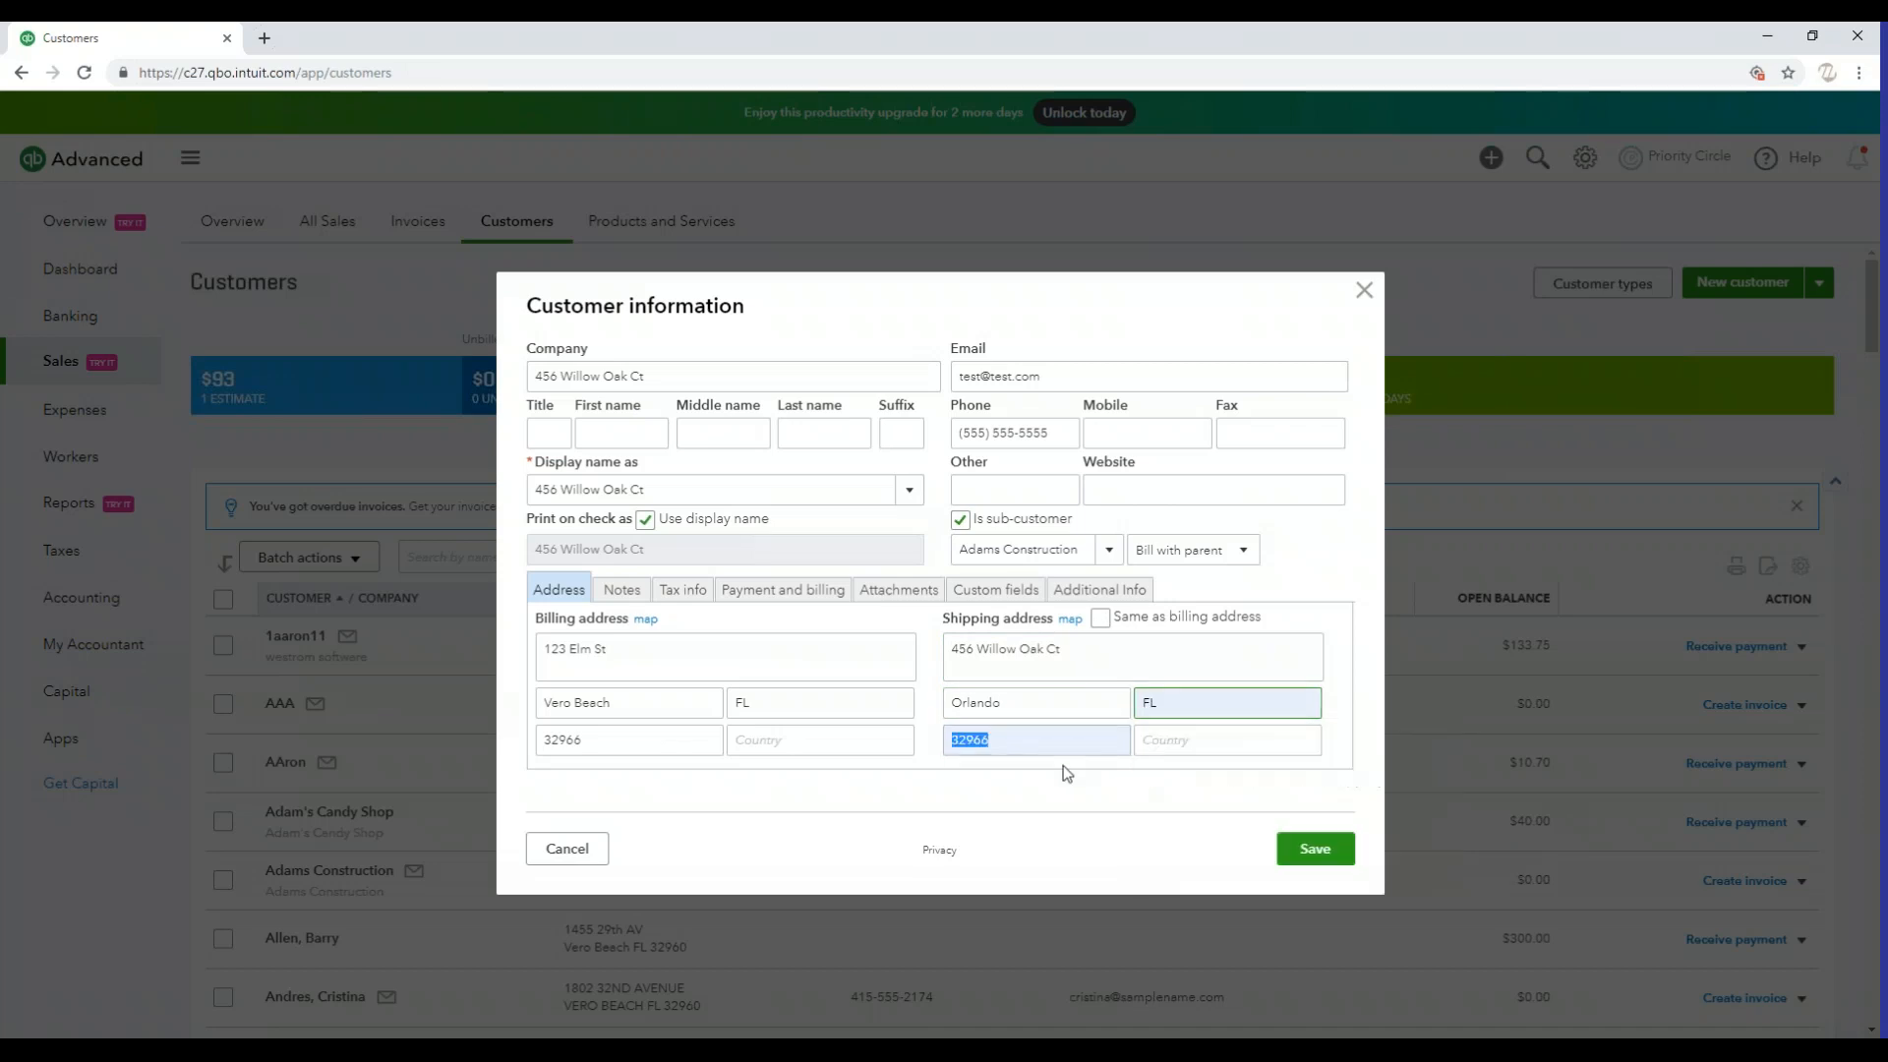
pyautogui.write('32926')
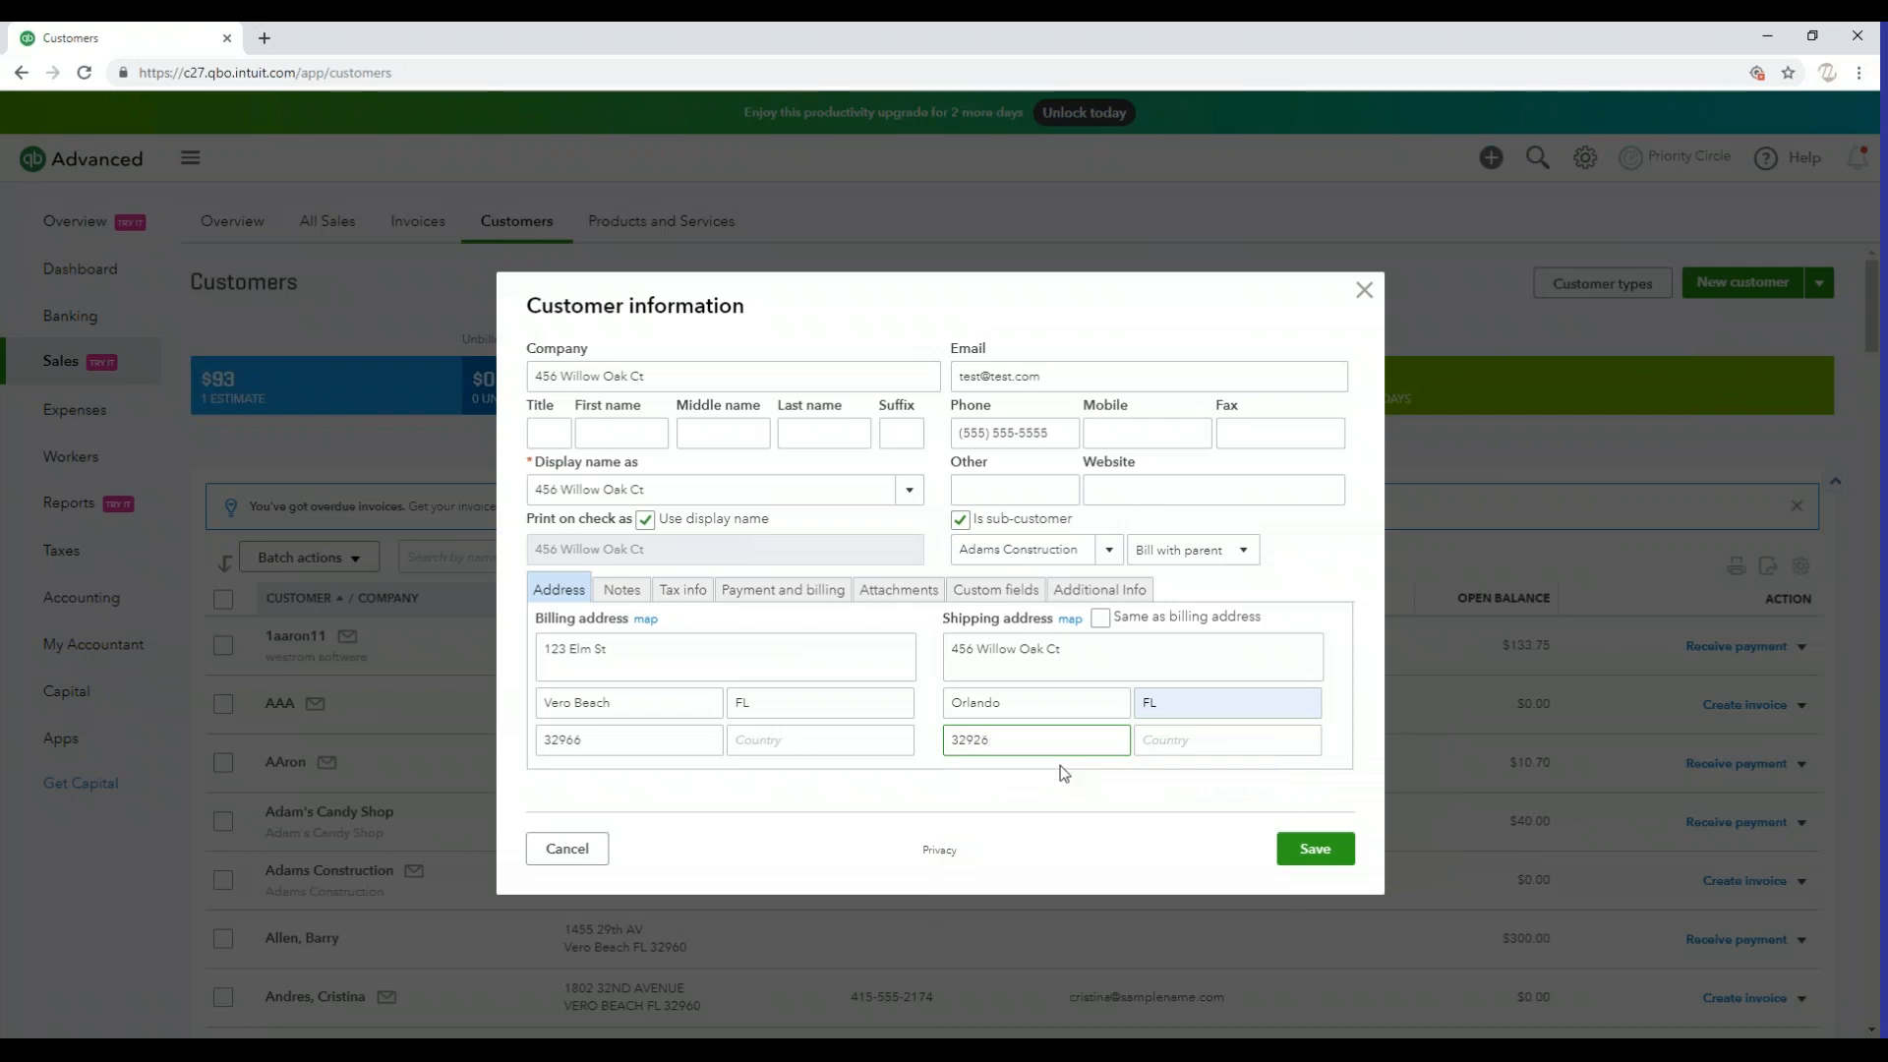
# Save the new sub-customer record
pyautogui.click(1187, 712)
pyautogui.click(1256, 666)
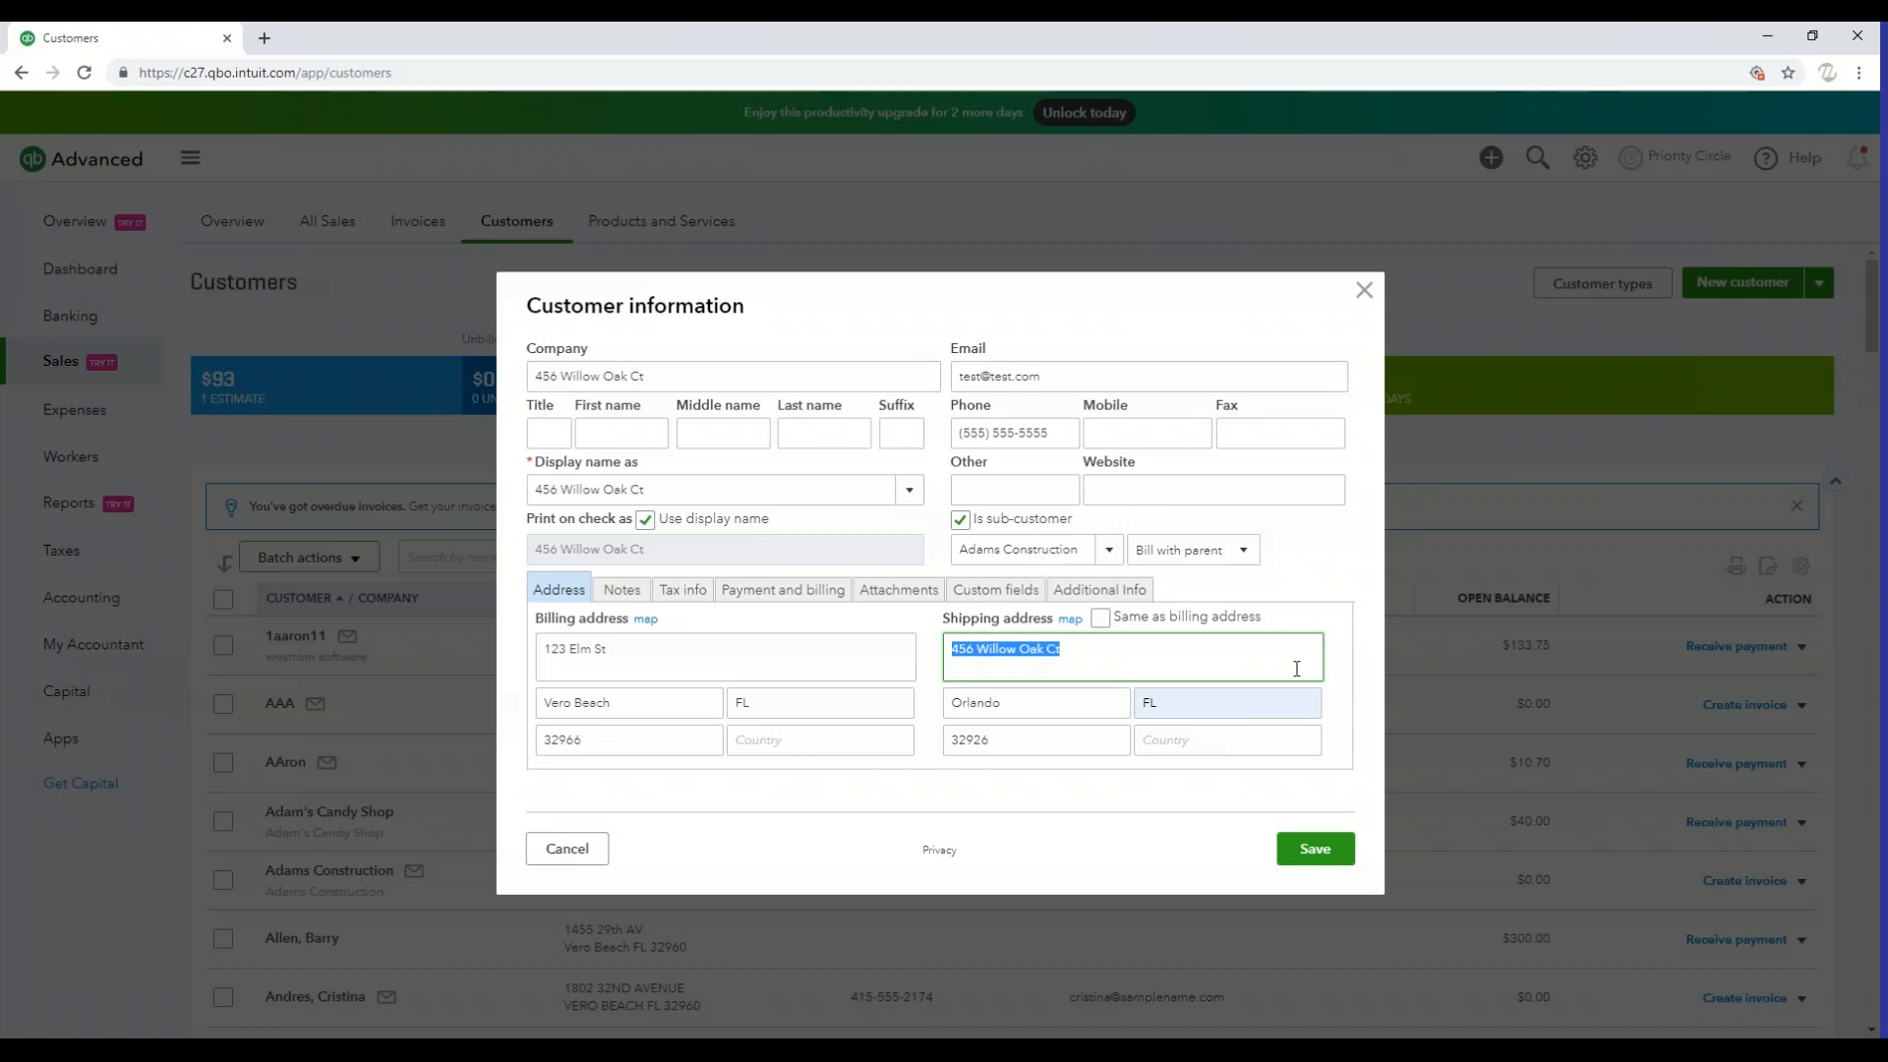
pyautogui.click(1157, 653)
pyautogui.click(1316, 849)
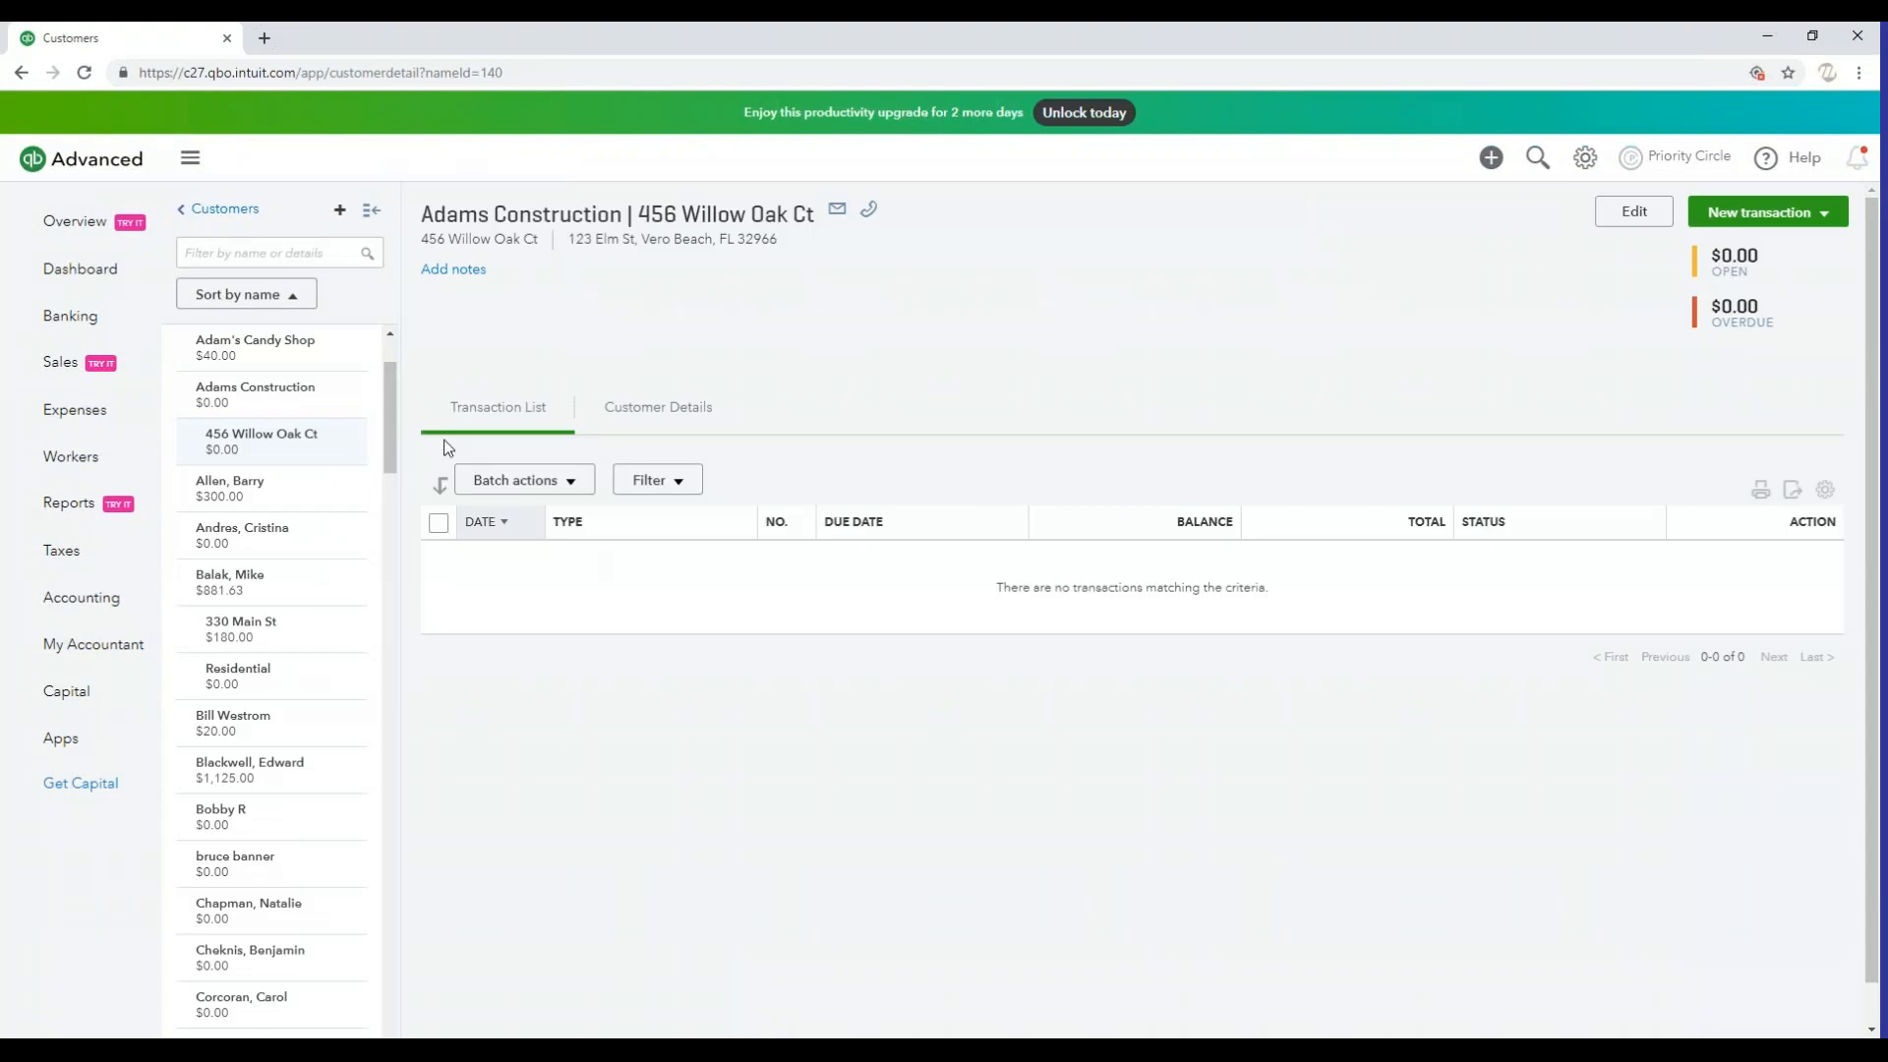
# Examine how the parent and sub-customer names appear in the customer list and in the saved record's heading
pyautogui.scroll(2, 397, 426)
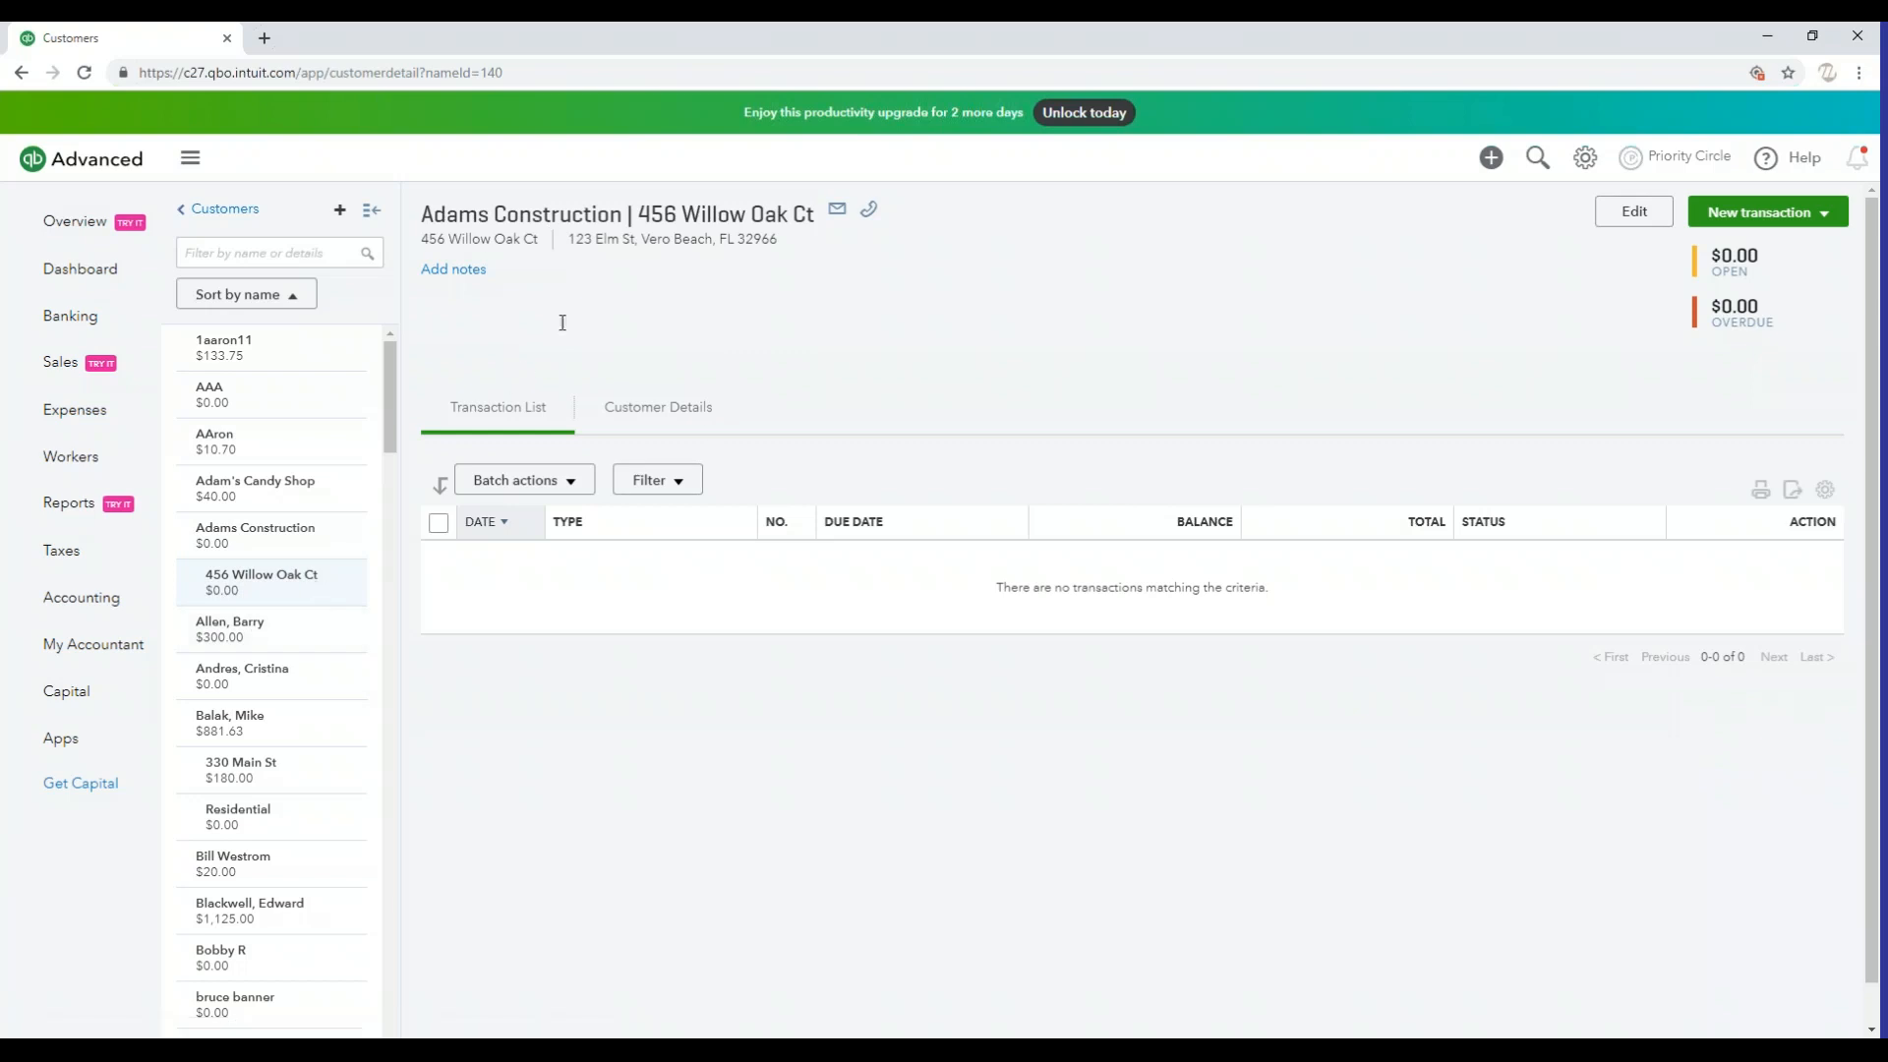
pyautogui.moveTo(434, 214); pyautogui.dragTo(630, 215)
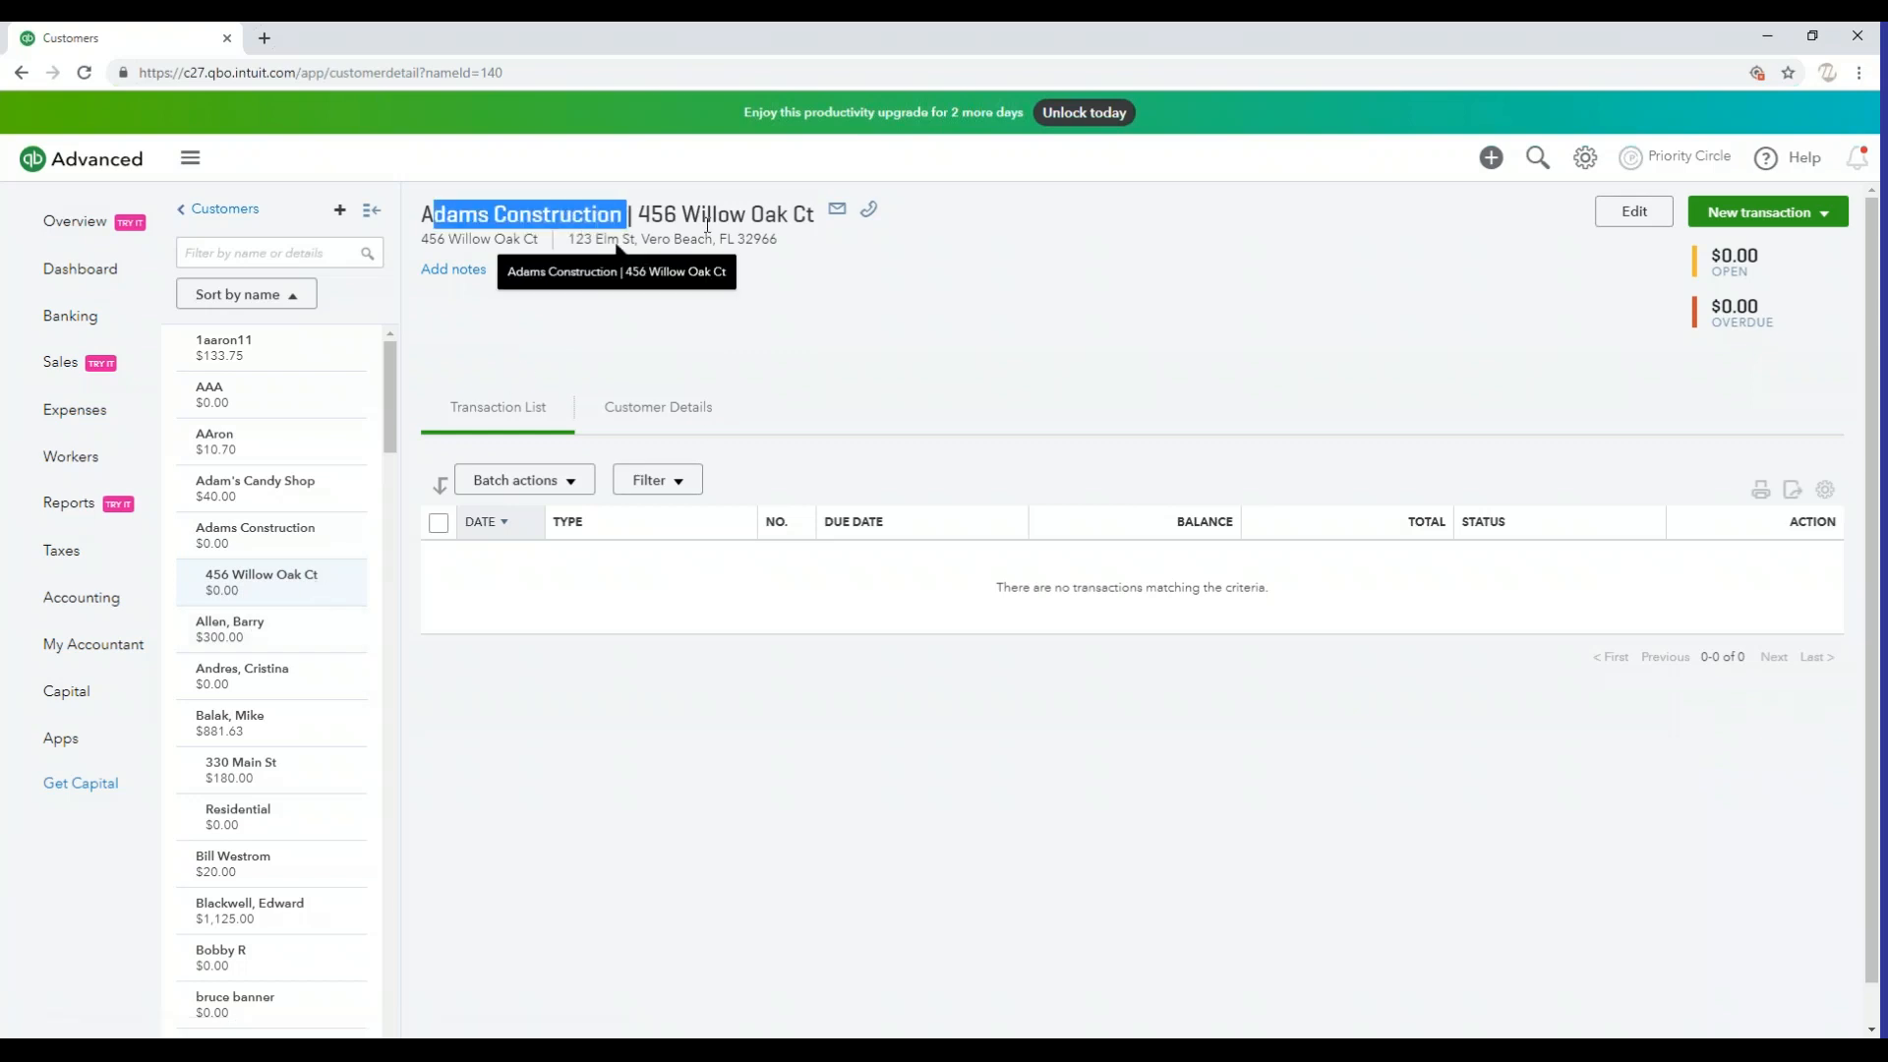
pyautogui.click(972, 351)
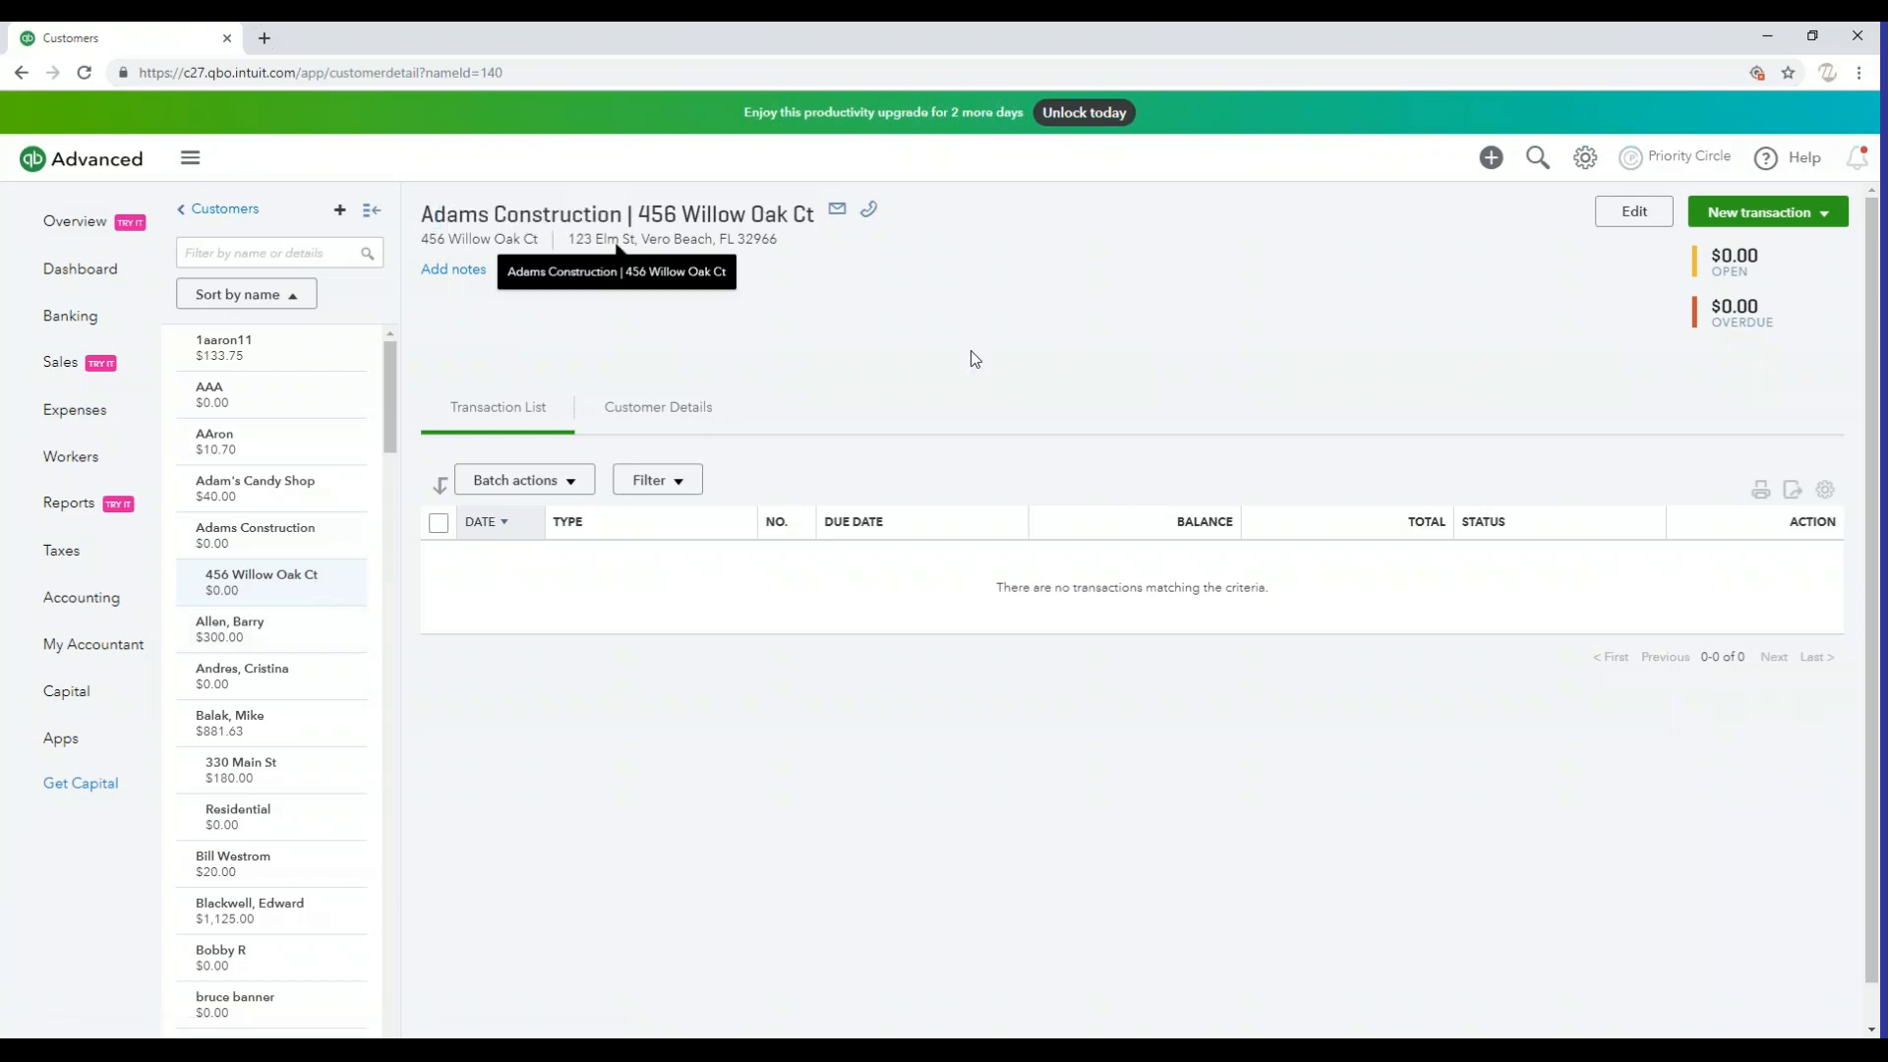
pyautogui.tripleClick(459, 216)
pyautogui.click(941, 394)
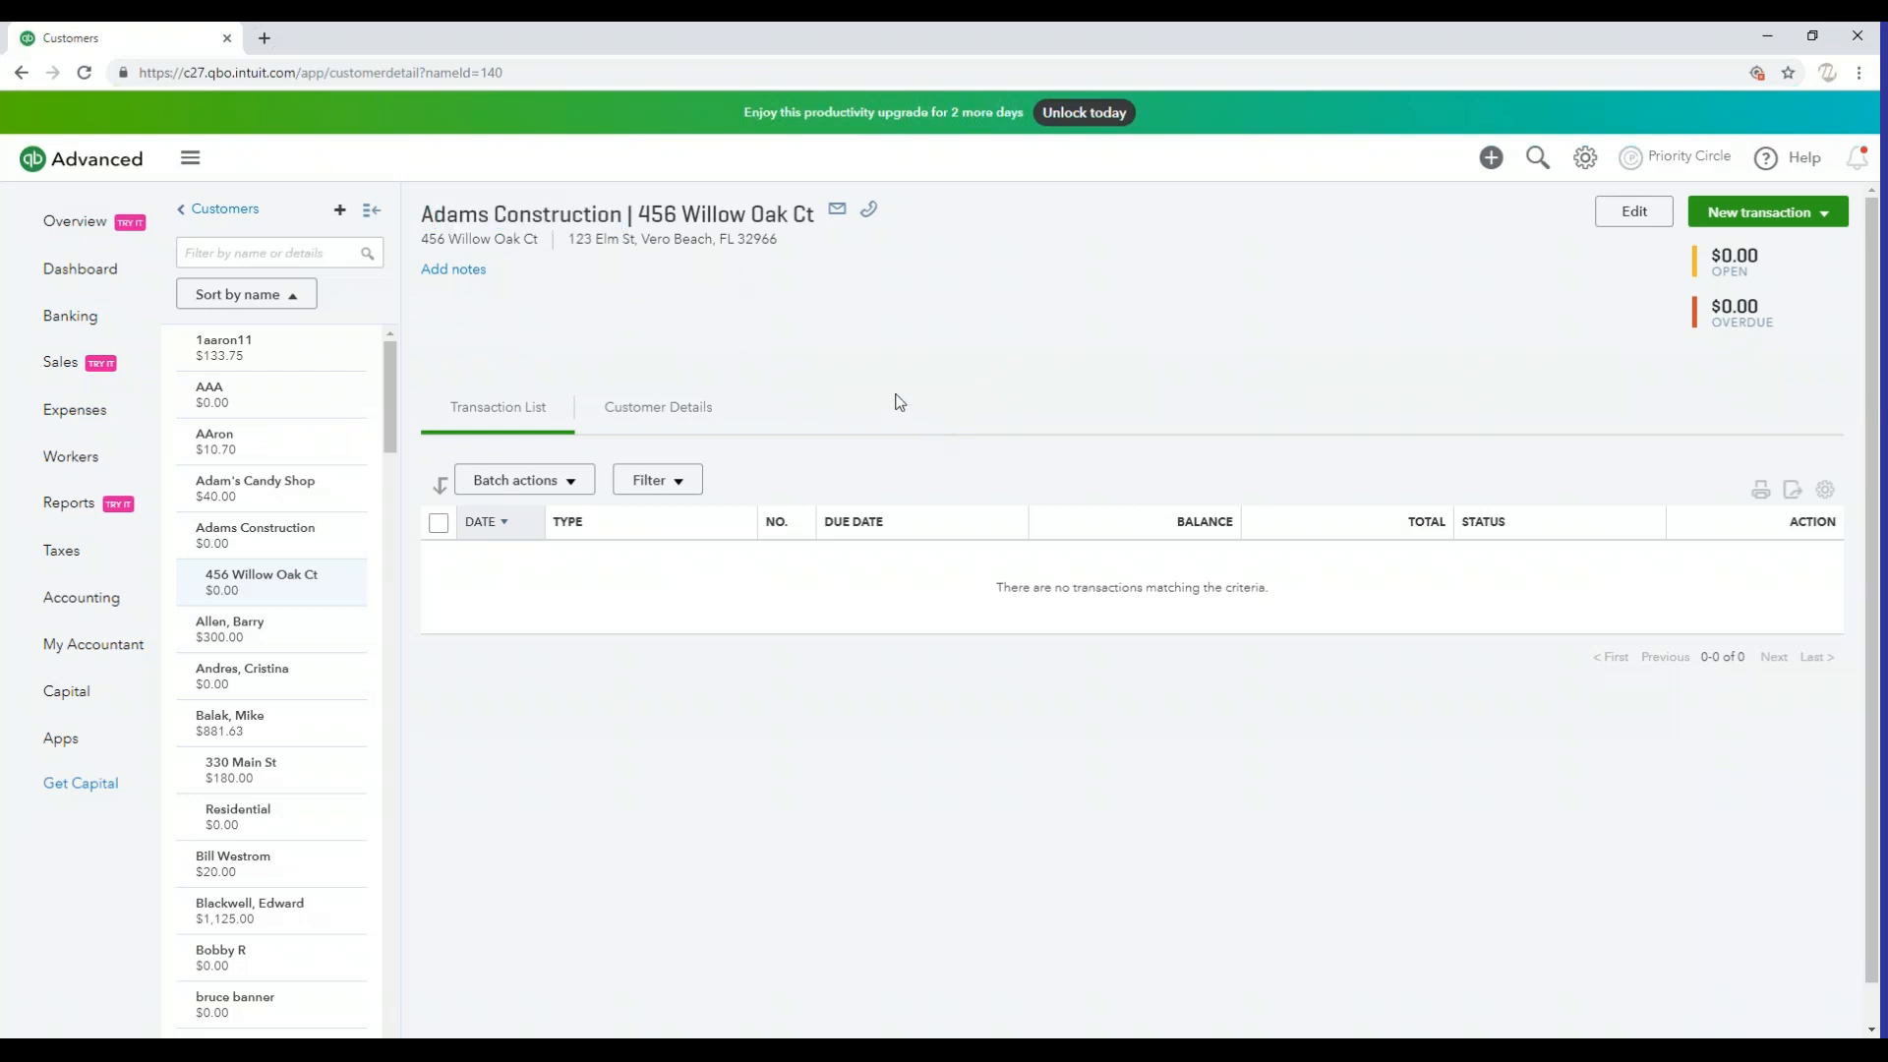
pyautogui.moveTo(636, 224); pyautogui.dragTo(959, 423)
pyautogui.click(685, 210)
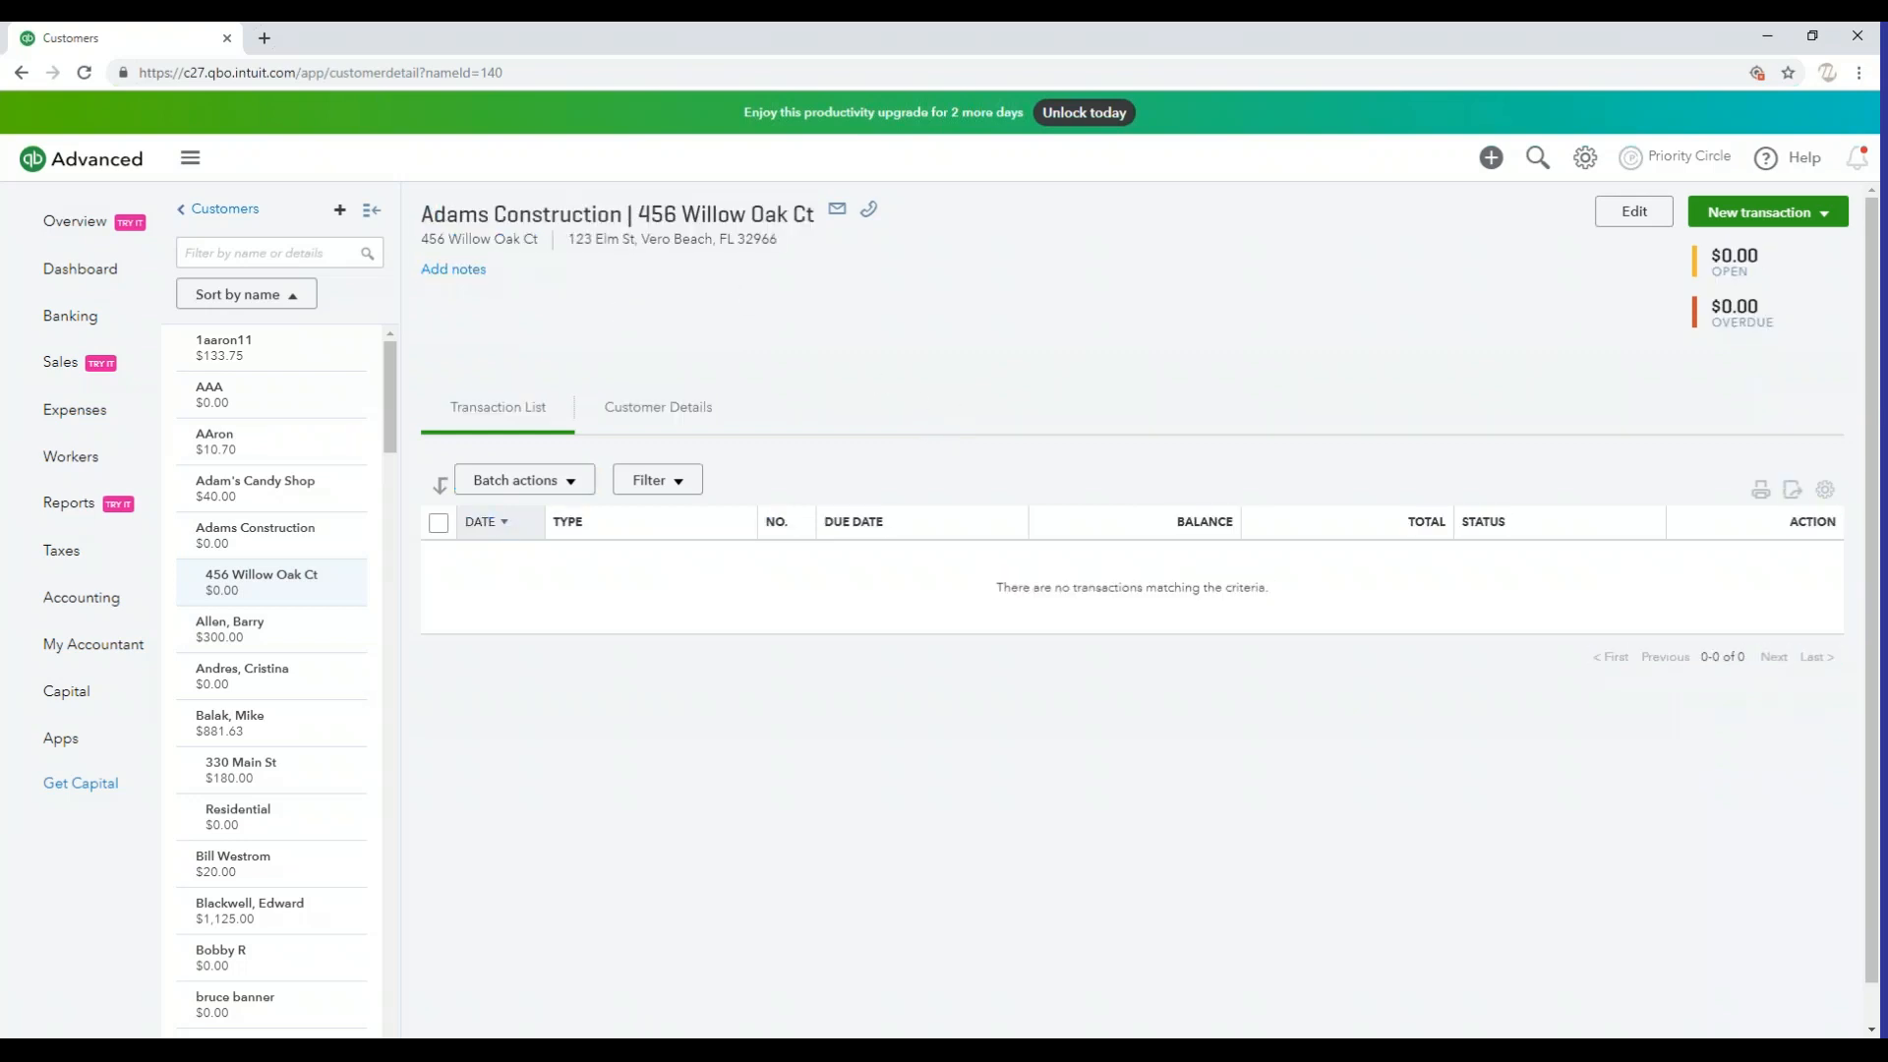